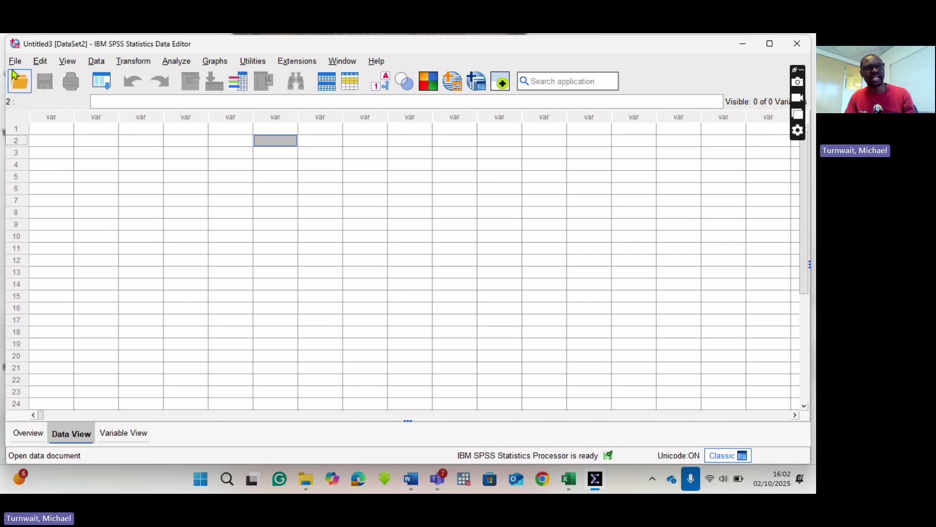
Import Meta_Analysis_Sample_Dataset_SPSS_Continuous_Raw Data.csv with the default CSV reading options and return to the imported dataset.
left_click(15, 61)
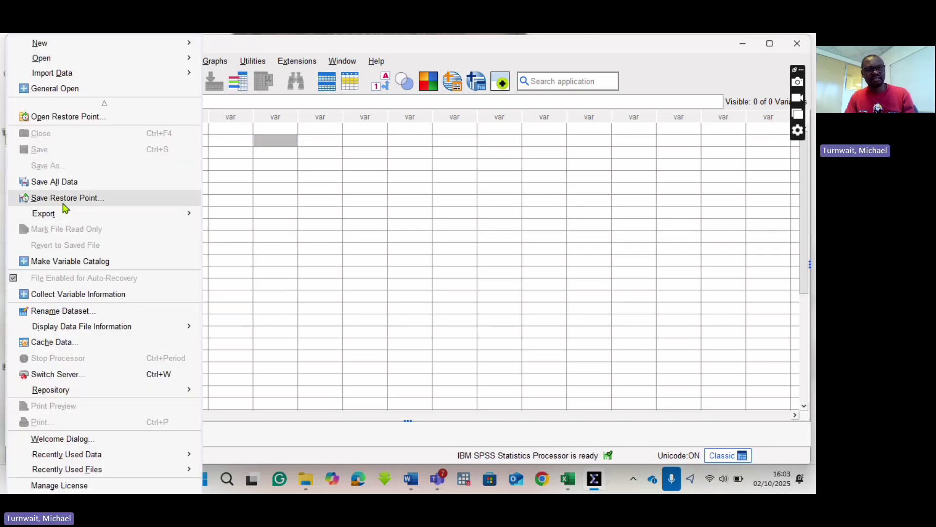
mouse_move(51, 78)
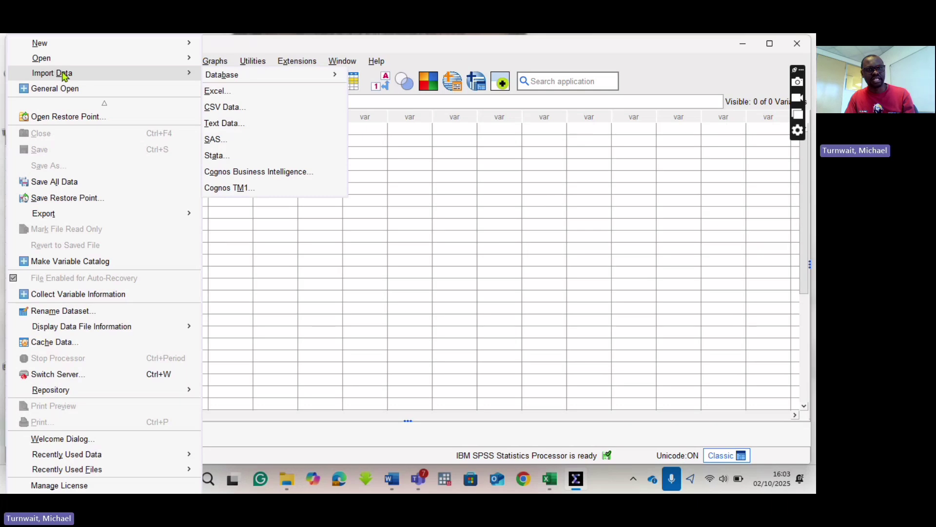
left_click(234, 111)
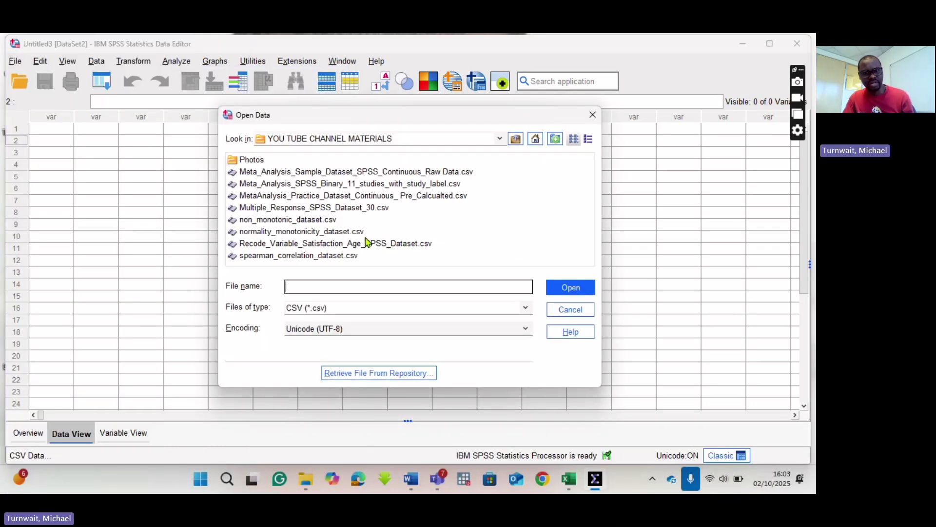
left_click(349, 174)
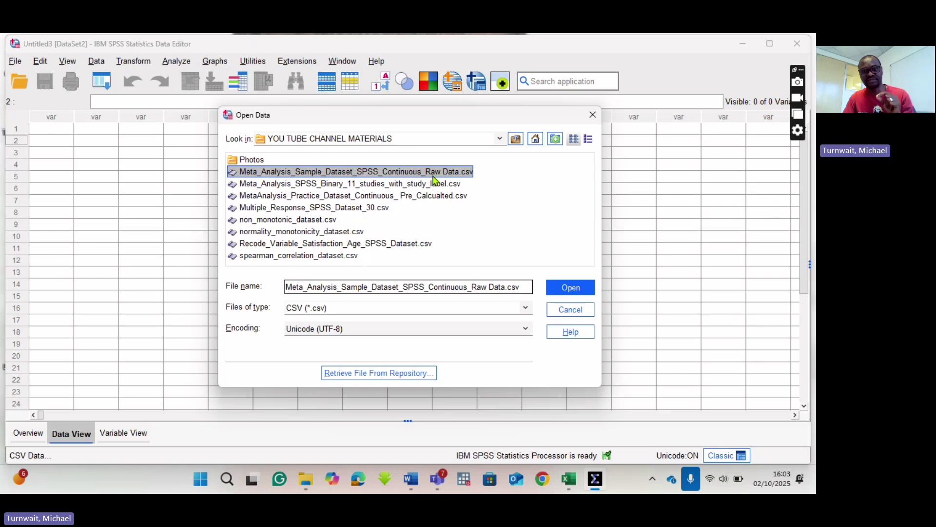
left_click(572, 291)
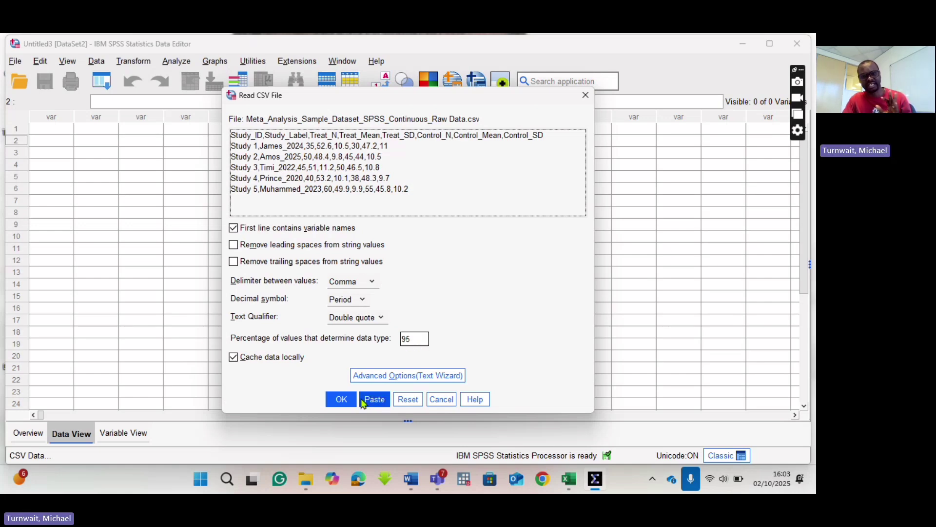
left_click(341, 399)
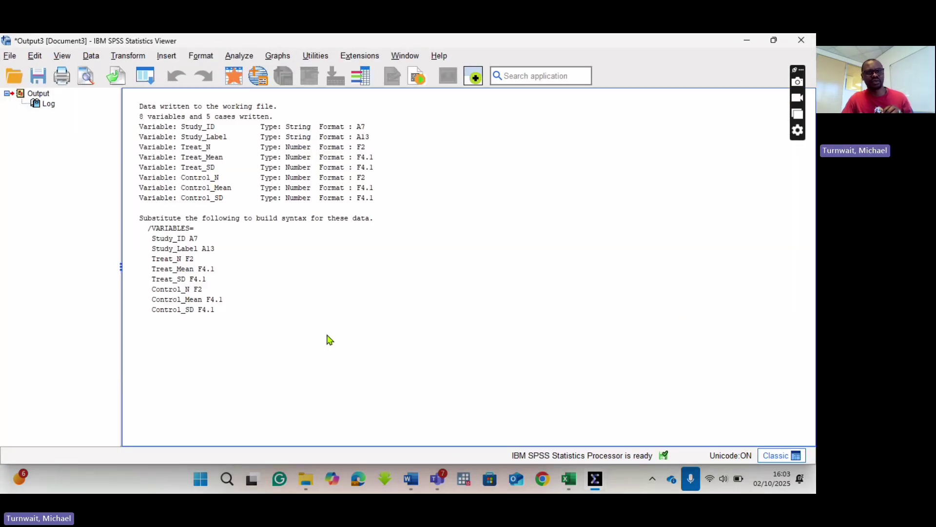
left_click(747, 46)
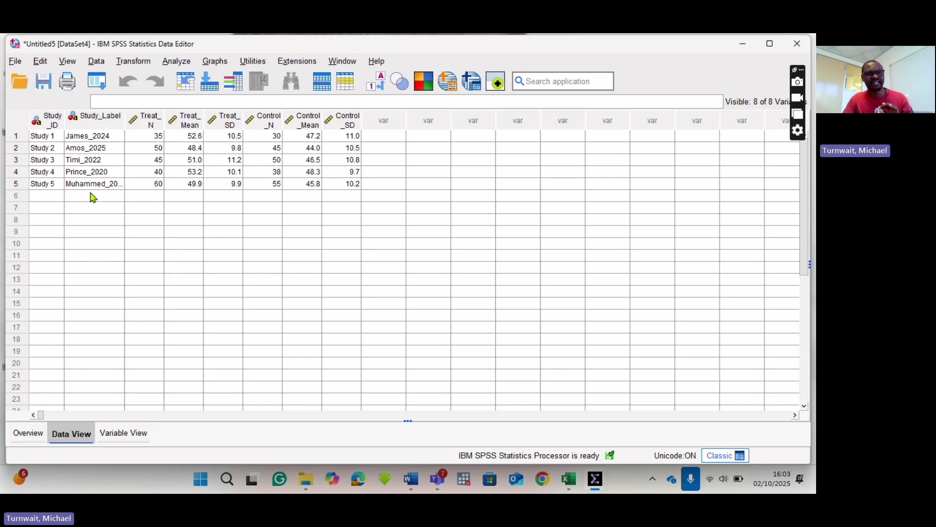
Widen the data columns from Study_ID to Control_SD so each variable name fits on a single line.
left_click_drag(64, 115, 106, 116)
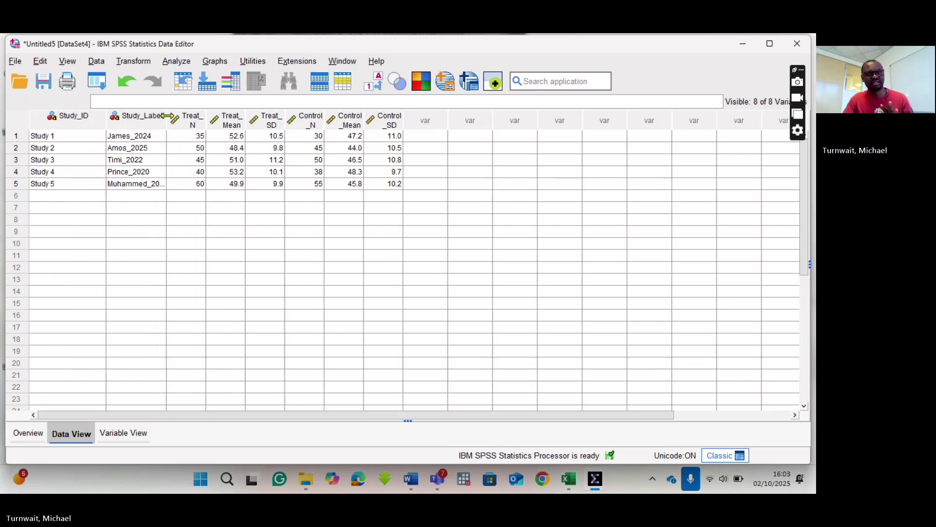
left_click_drag(166, 120, 450, 119)
left_click(439, 117)
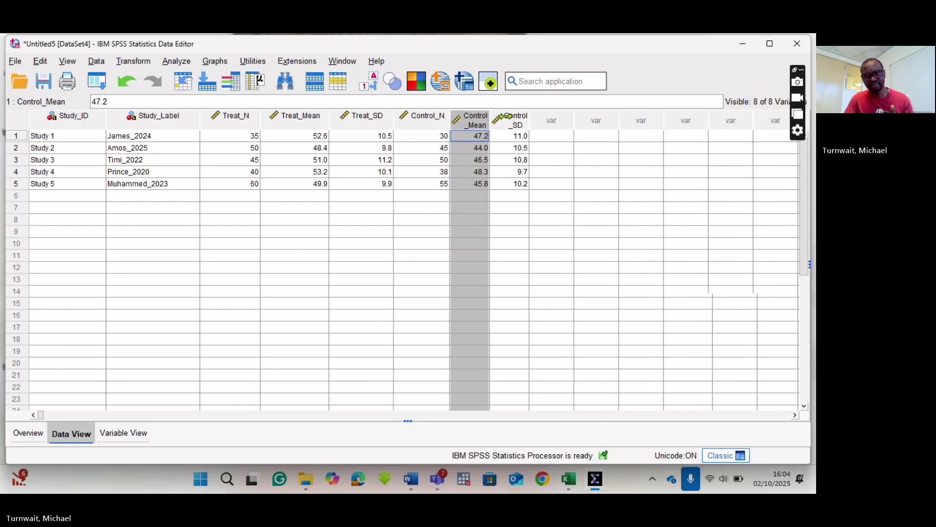
left_click_drag(505, 117, 579, 121)
left_click(551, 165)
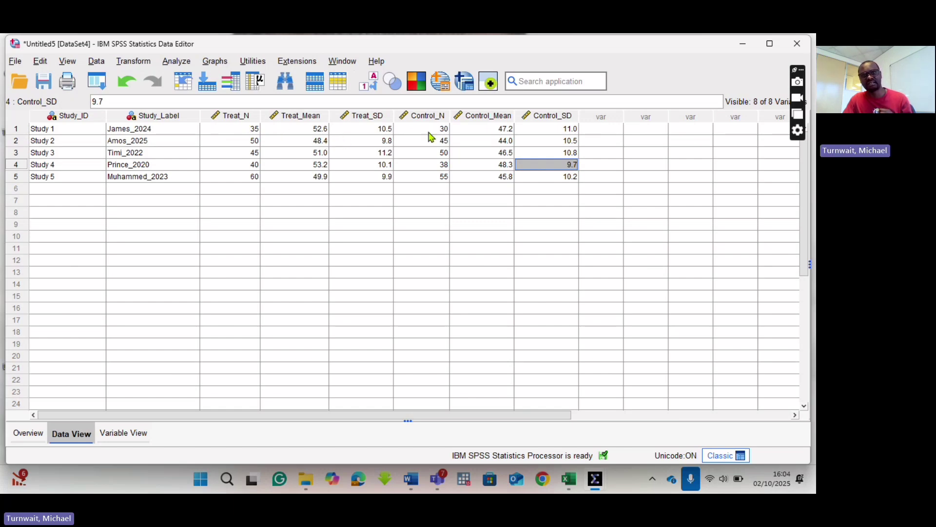
Examine the study identifier and label columns and the N, mean and SD columns for the treatment and control groups.
left_click(58, 130)
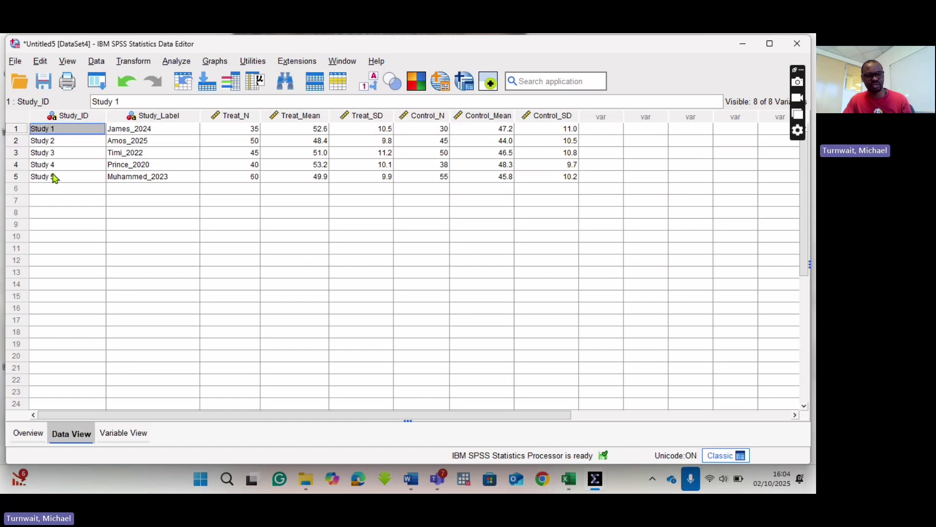
left_click(155, 117)
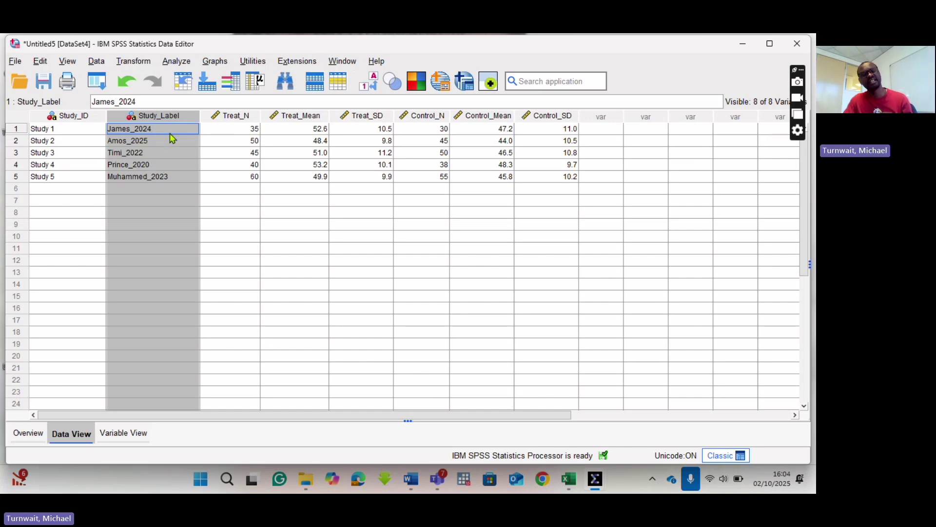
left_click(233, 117)
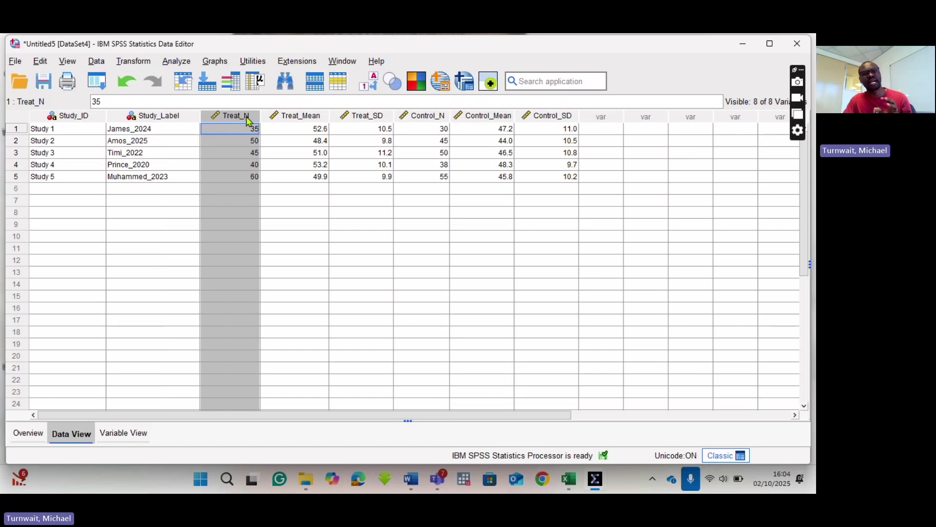
left_click(302, 119)
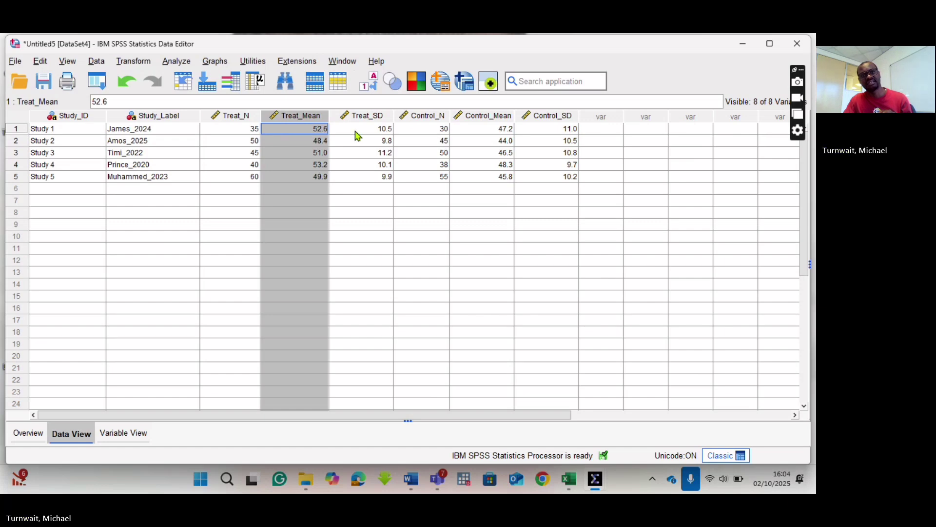
left_click(367, 119)
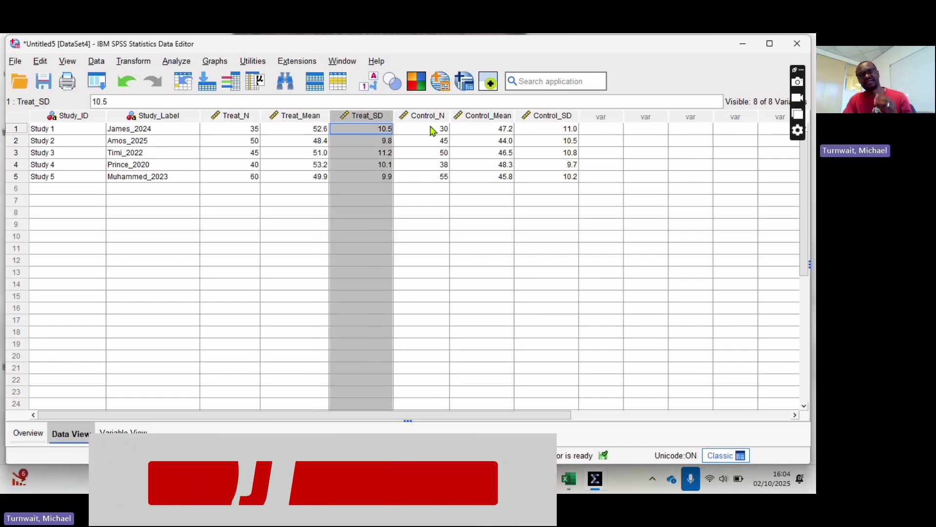
left_click(442, 117)
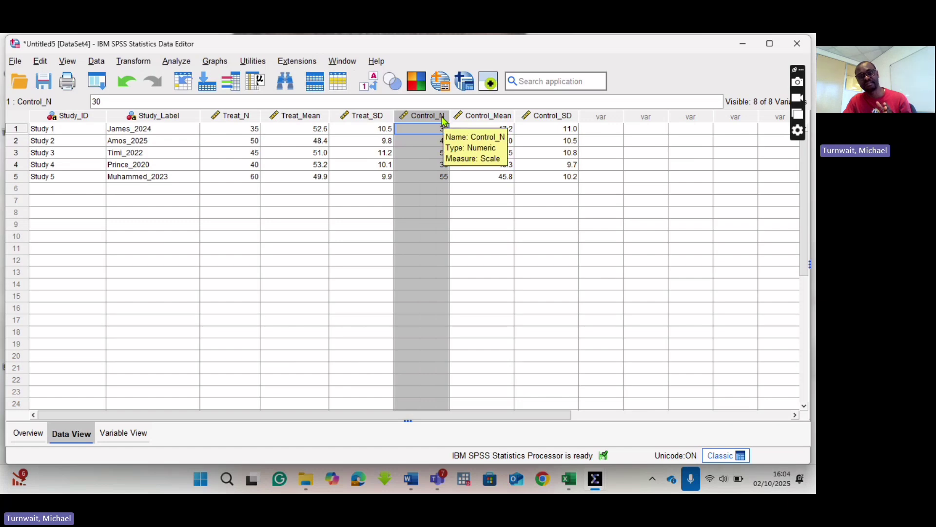
left_click(490, 120)
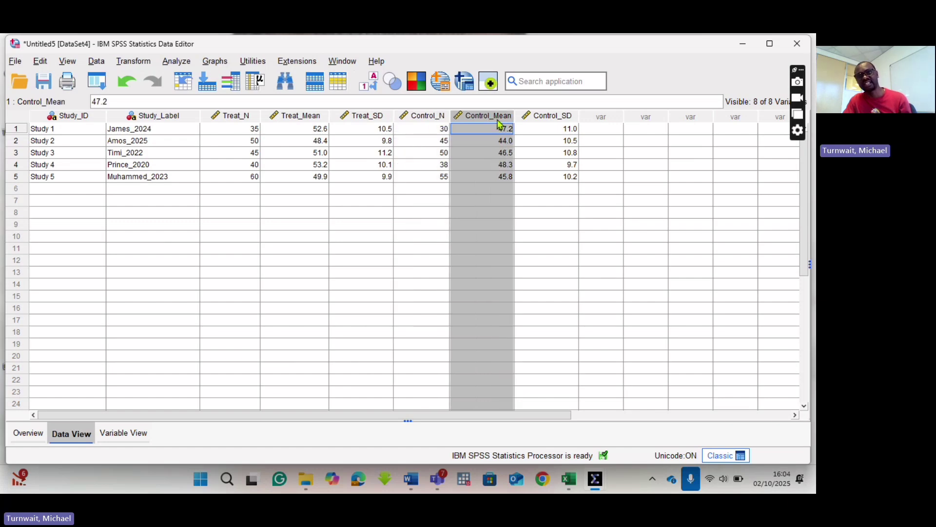
left_click(567, 119)
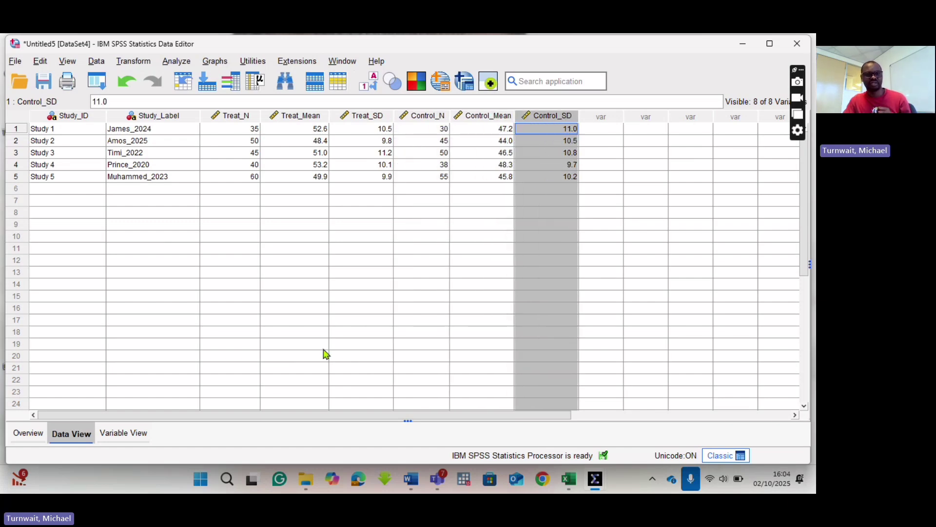
Review the variable definitions, checking the treatment variables and the measurement level of Treat_N.
left_click(117, 439)
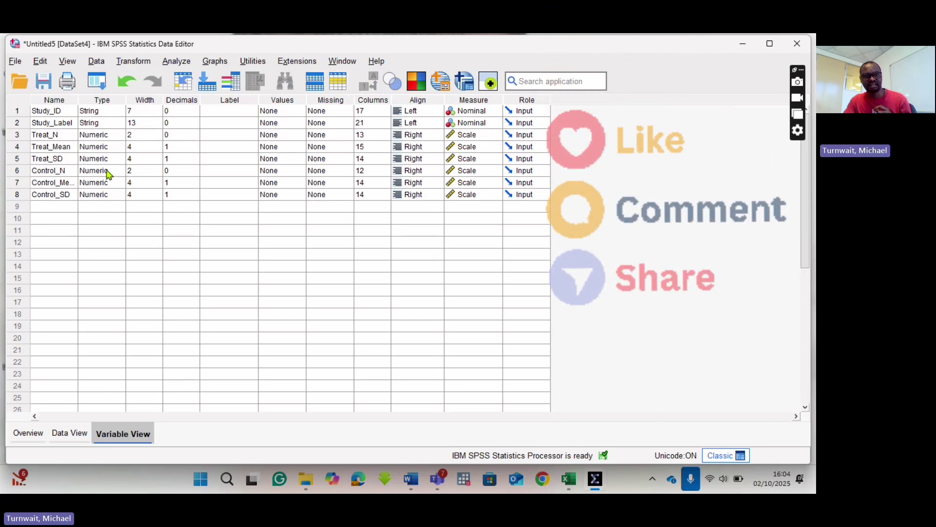
left_click(57, 136)
left_click(55, 147)
left_click(62, 161)
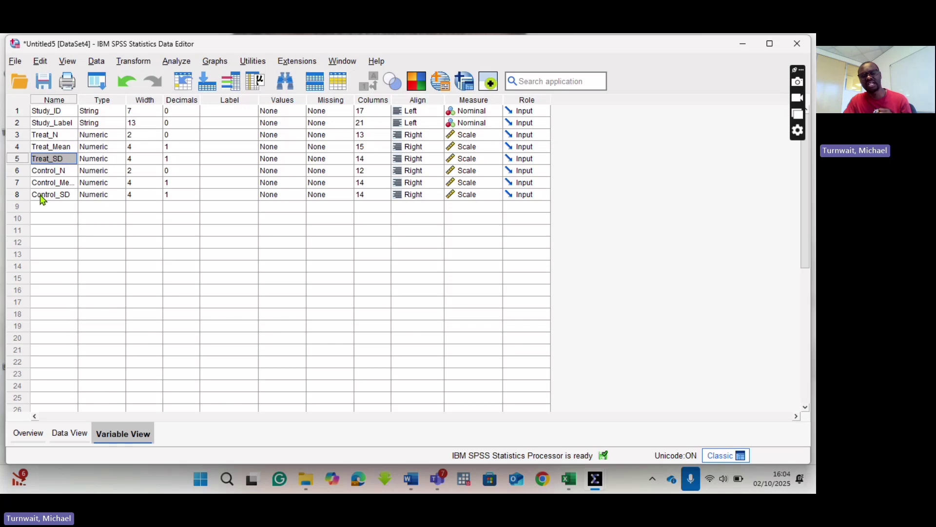
left_click(477, 137)
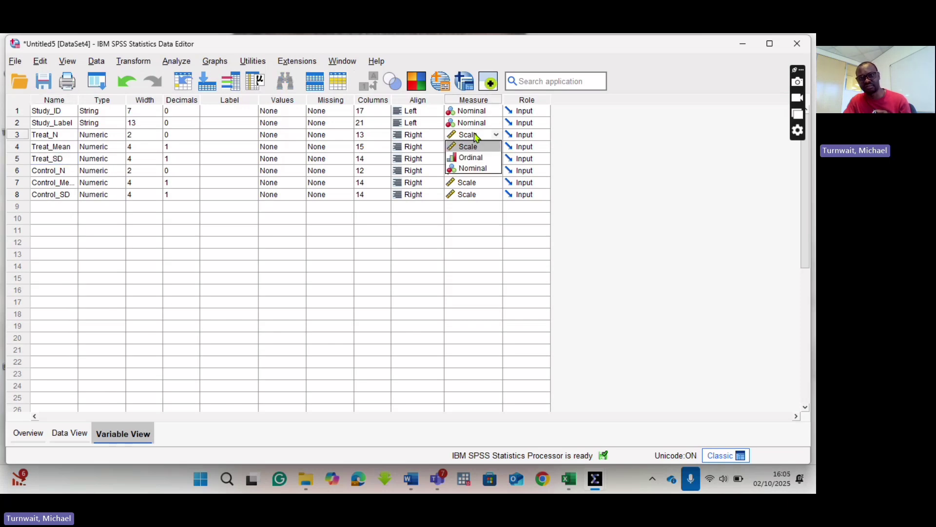
left_click(479, 137)
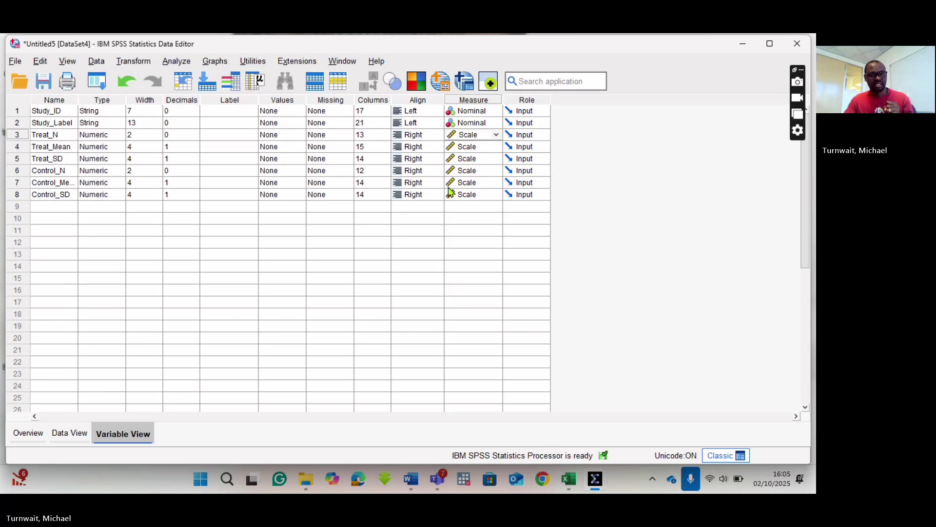
Return to the data values and start a meta-analysis of continuous outcomes from raw data.
left_click(69, 433)
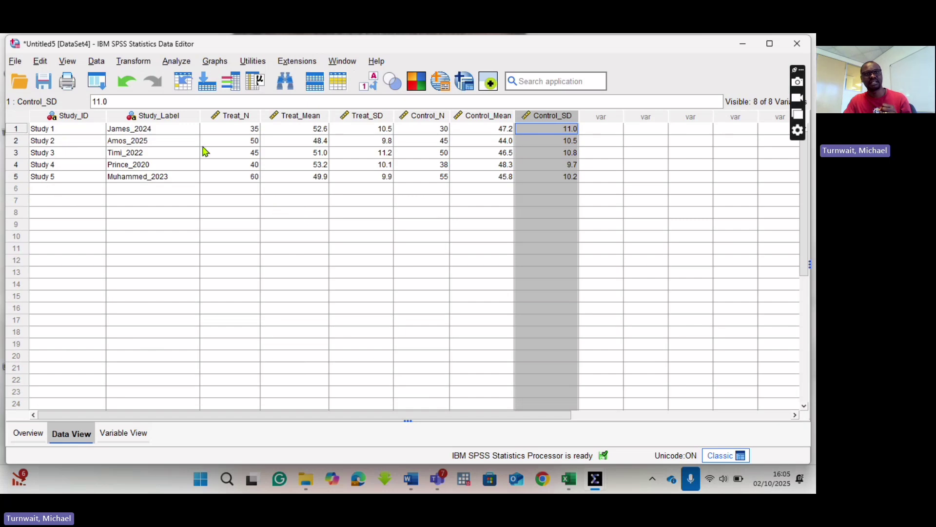
left_click(177, 62)
mouse_move(208, 94)
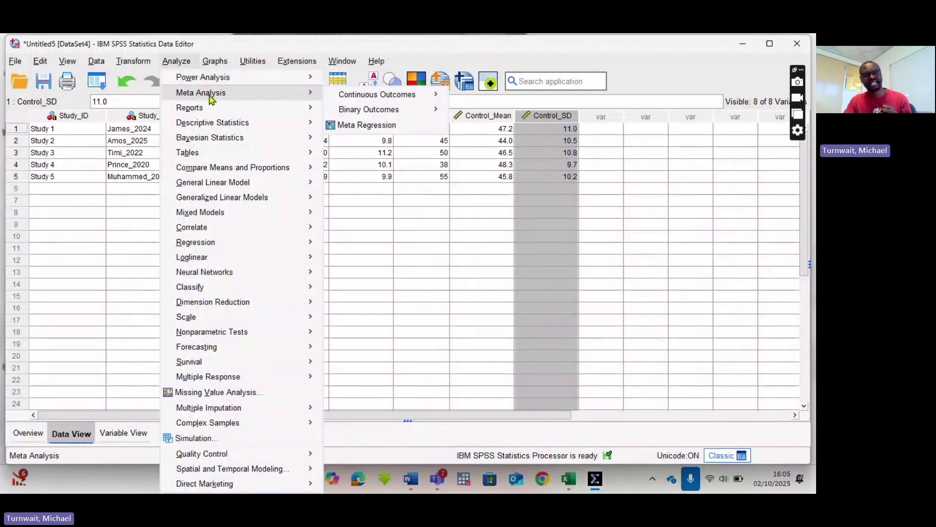
mouse_move(380, 97)
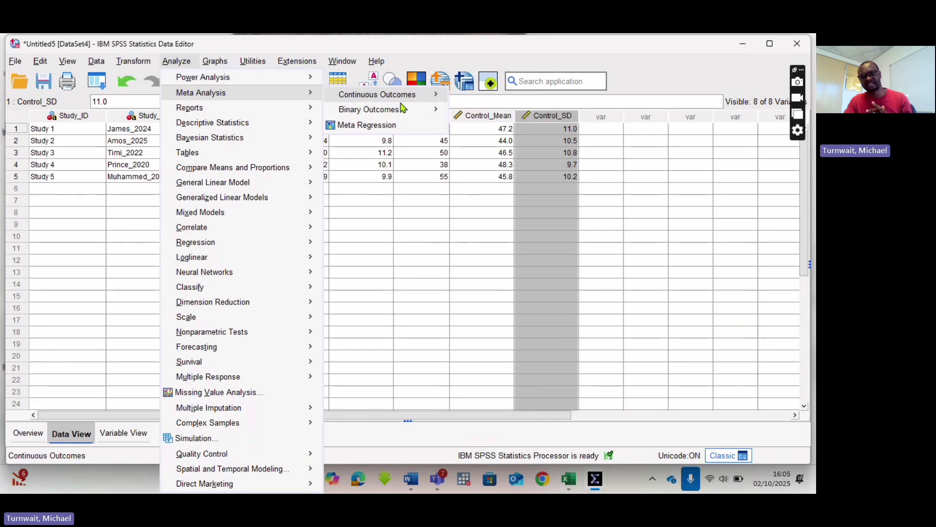
mouse_move(401, 111)
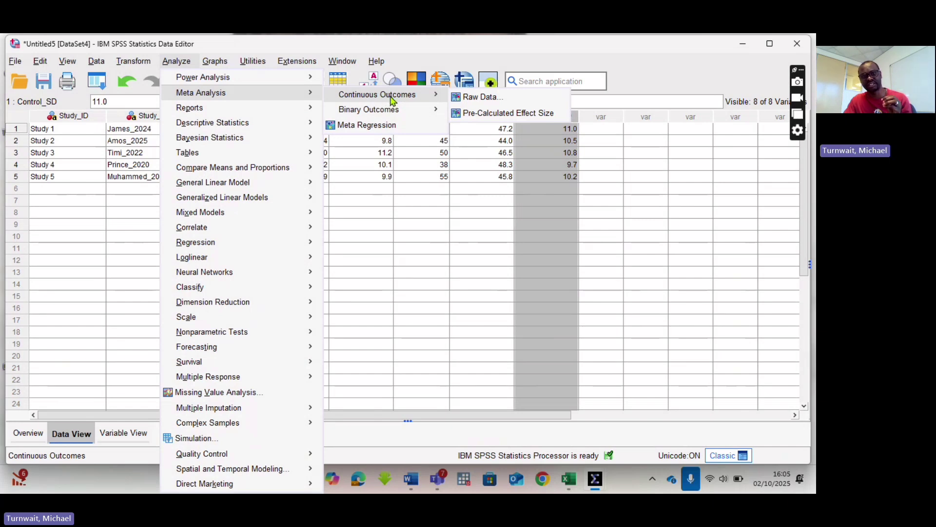
left_click(483, 97)
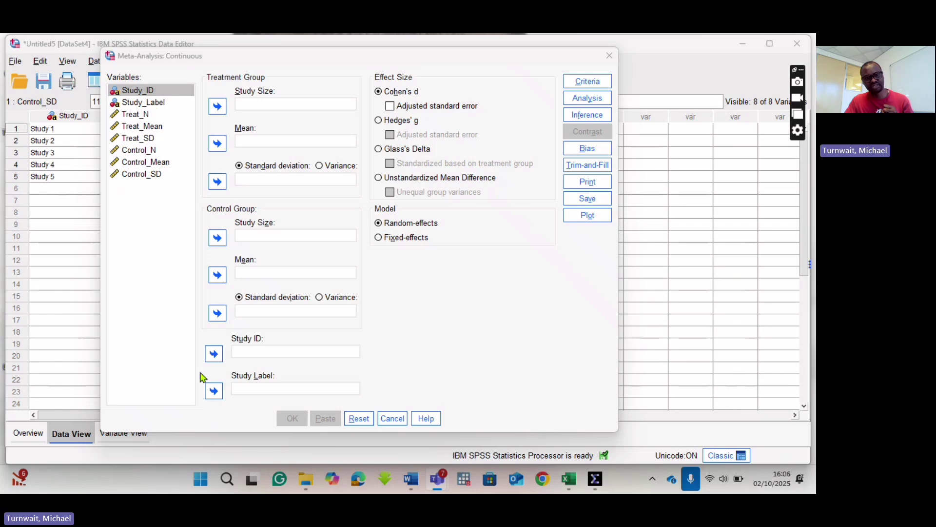
Assign Study_ID as the study ID and Study_Label as the study label for the meta-analysis.
left_click(129, 92)
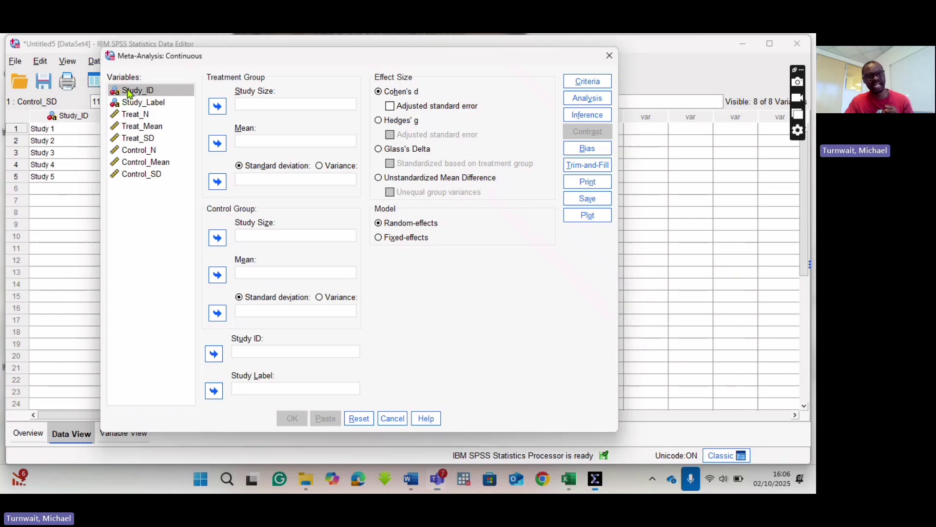
left_click(215, 354)
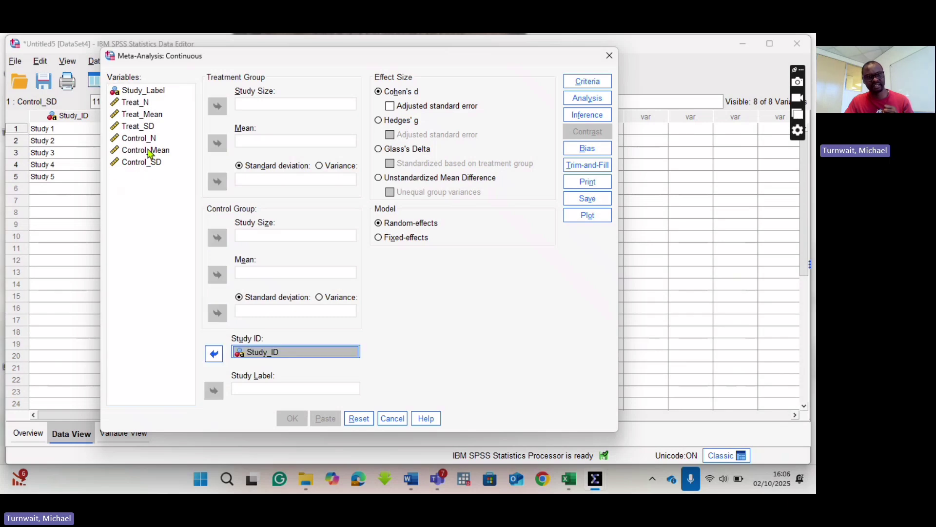
left_click(139, 93)
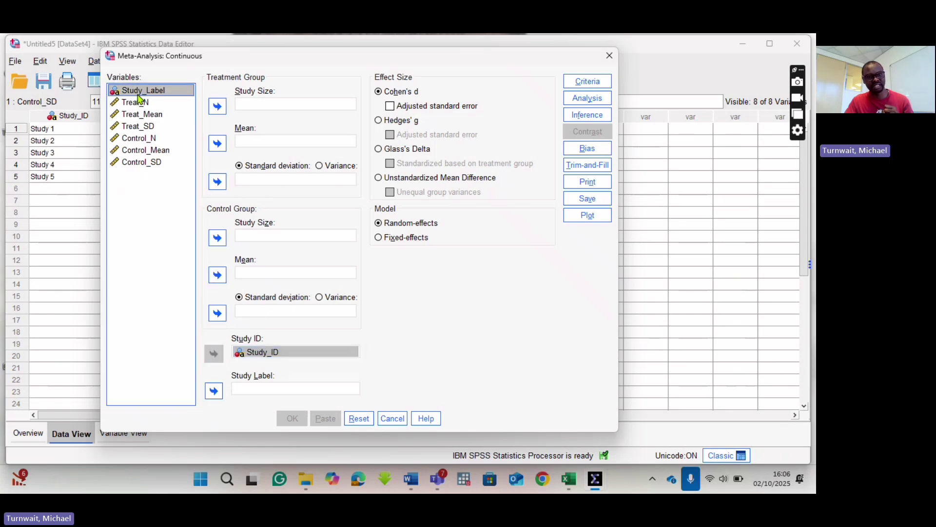
left_click(213, 391)
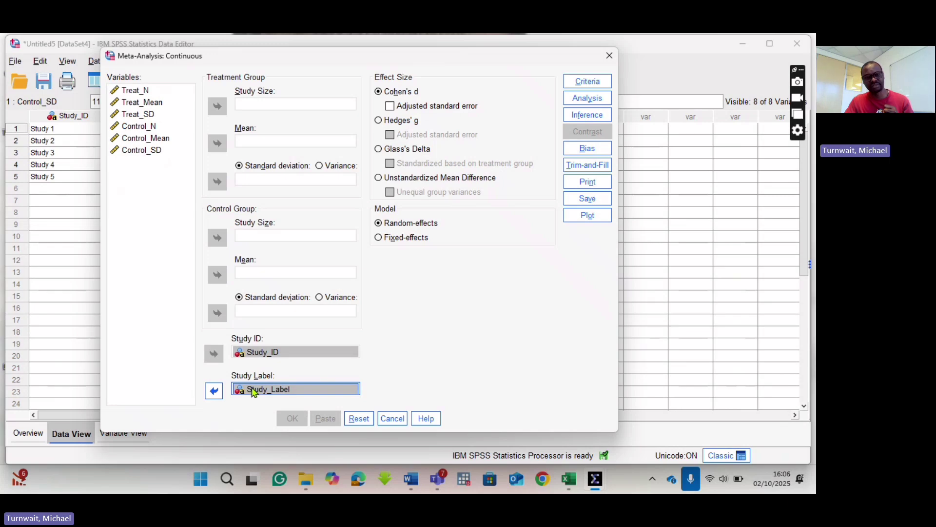
Assign Treat_N as the treatment group's study size, Treat_Mean as its mean and Treat_SD as its standard deviation.
left_click(140, 93)
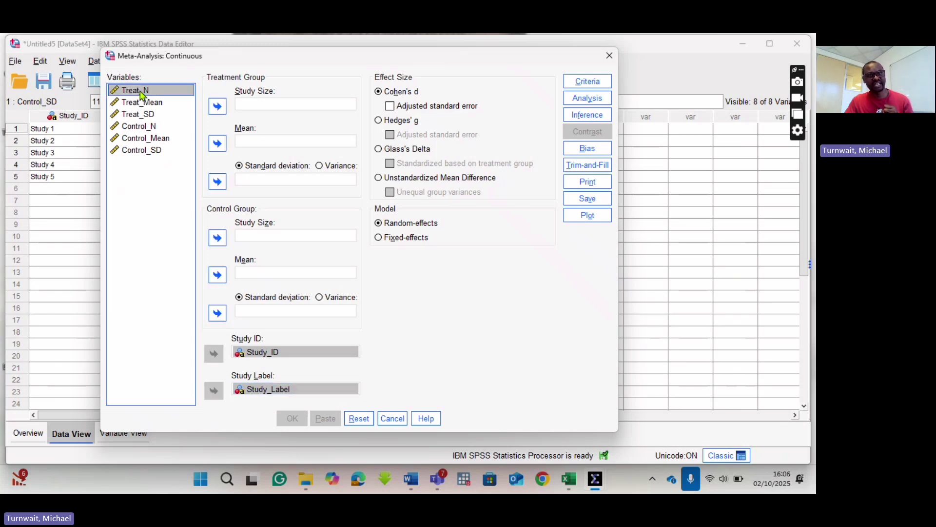
left_click(220, 107)
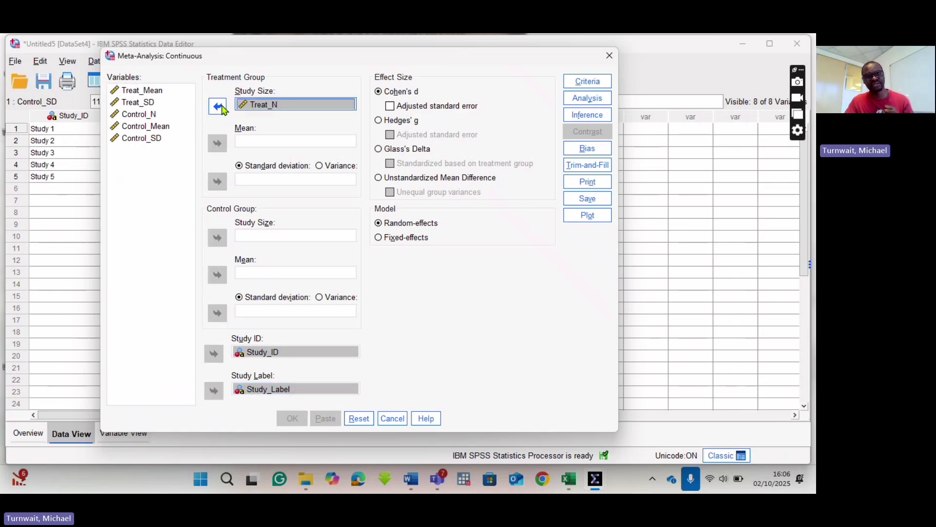
left_click(155, 91)
left_click(217, 143)
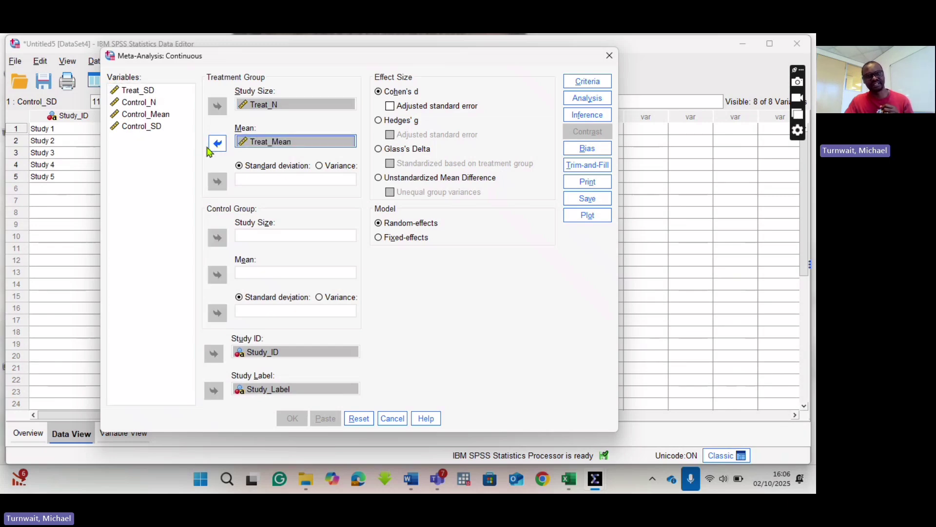
left_click(146, 92)
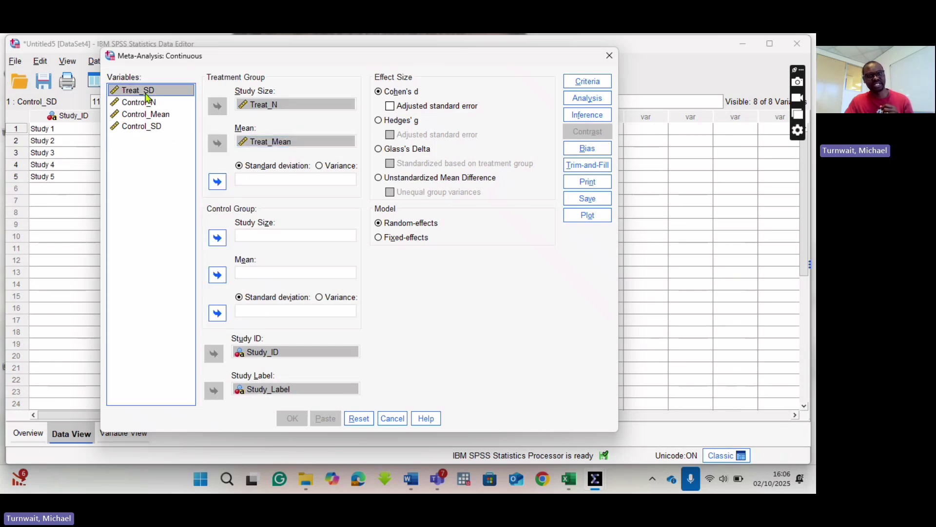
left_click(218, 188)
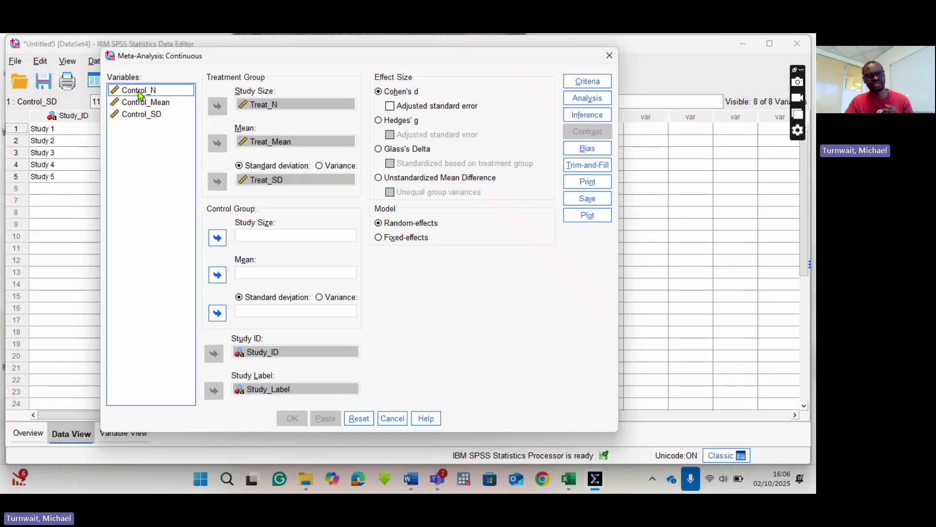
Assign Control_N as the control group's study size, Control_Mean as its mean and Control_SD as its standard deviation.
left_click(137, 93)
left_click(217, 238)
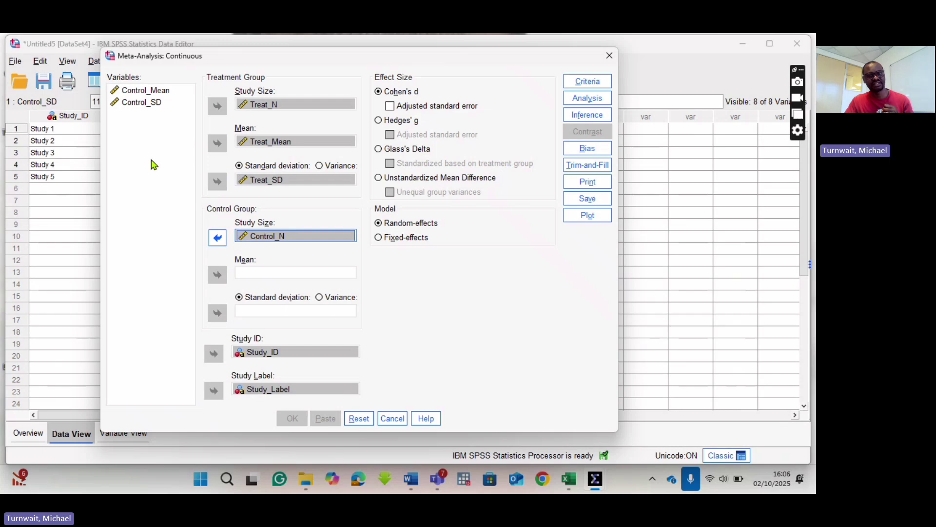
left_click(130, 94)
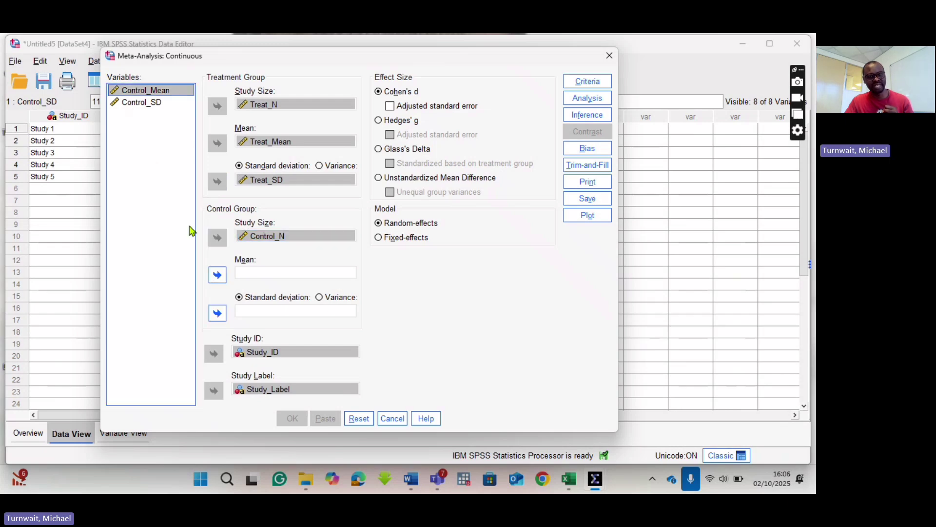
left_click(217, 276)
left_click(133, 92)
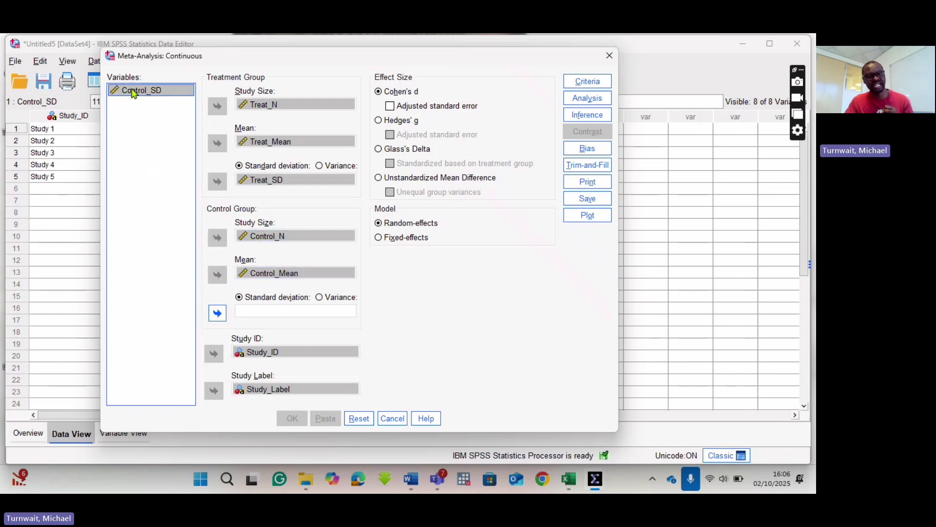
left_click(218, 313)
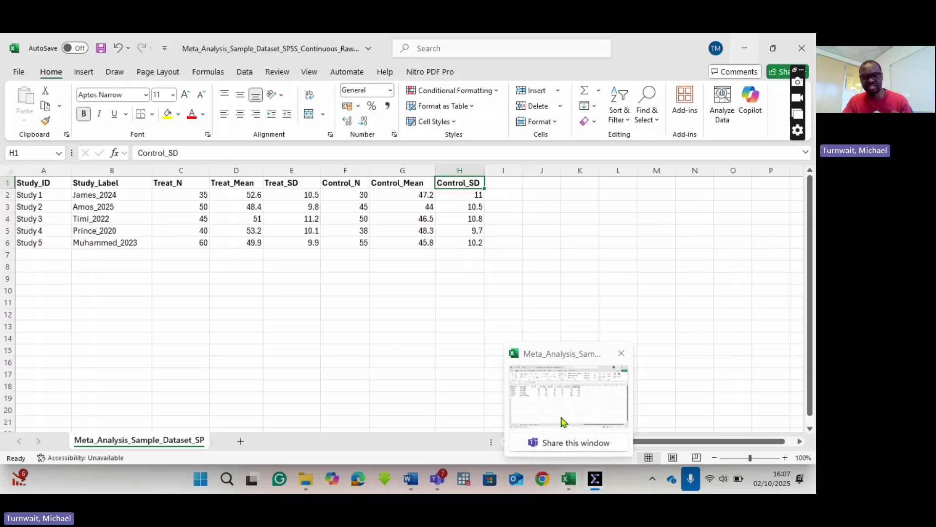
Switch to the Excel source data to review the treatment and control columns, and return to the SPSS meta-analysis setup.
left_click(561, 422)
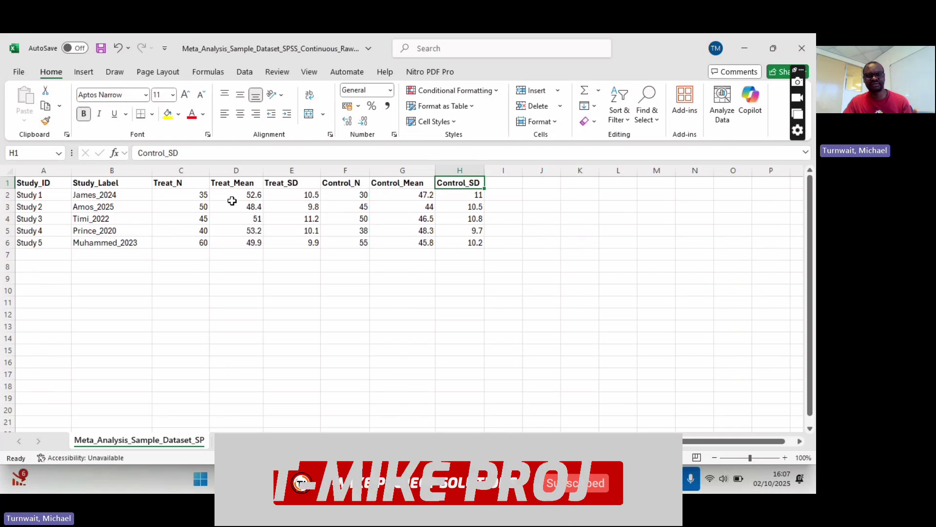
key("alt+Tab")
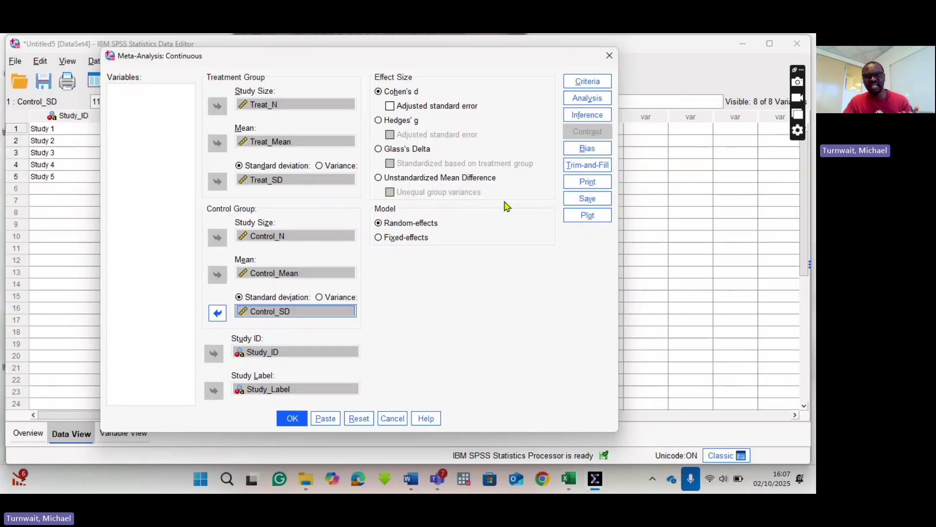
Enable the adjusted standard error for Cohen's d and accept the default criteria and analysis settings, including the 95% confidence interval.
left_click(389, 105)
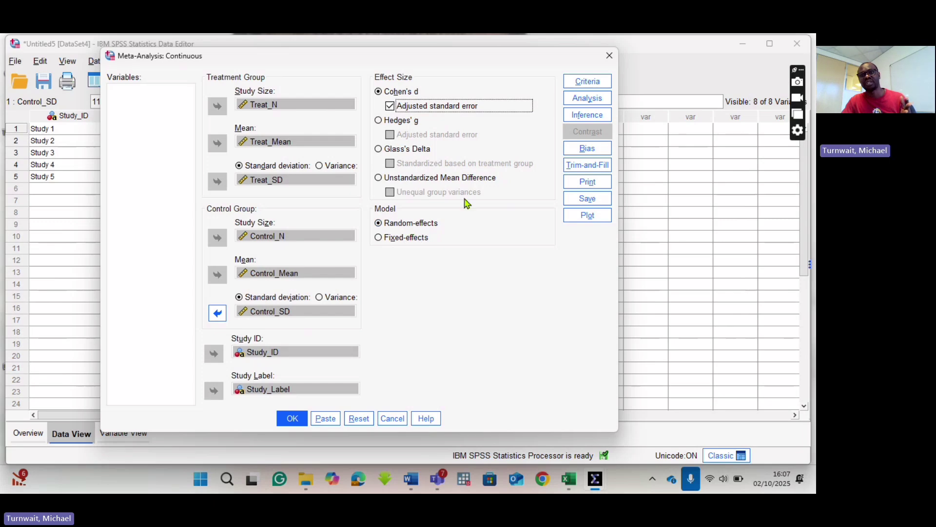
left_click(602, 87)
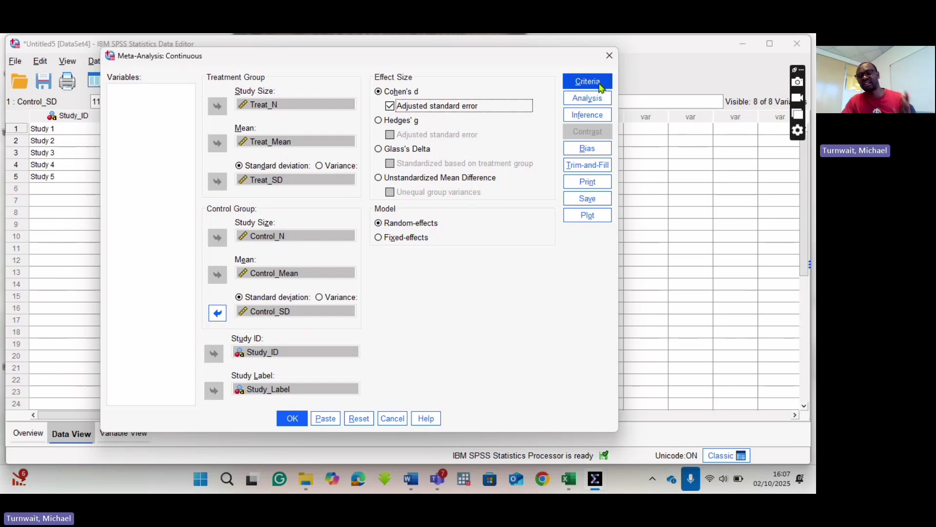
left_click(600, 86)
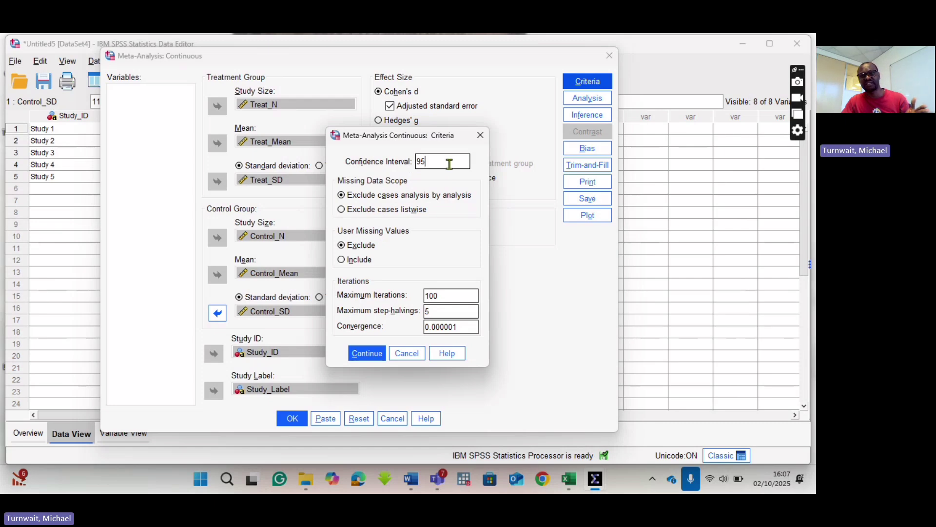
left_click(373, 359)
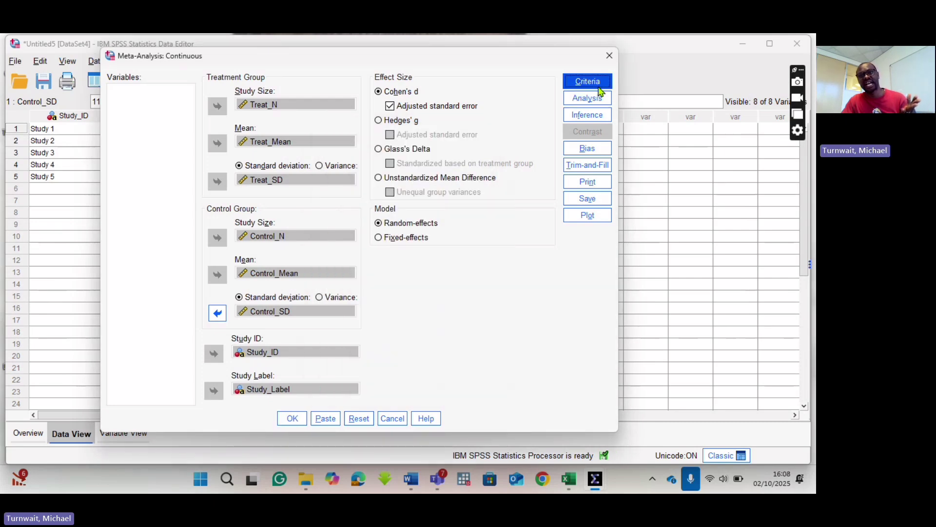
left_click(587, 98)
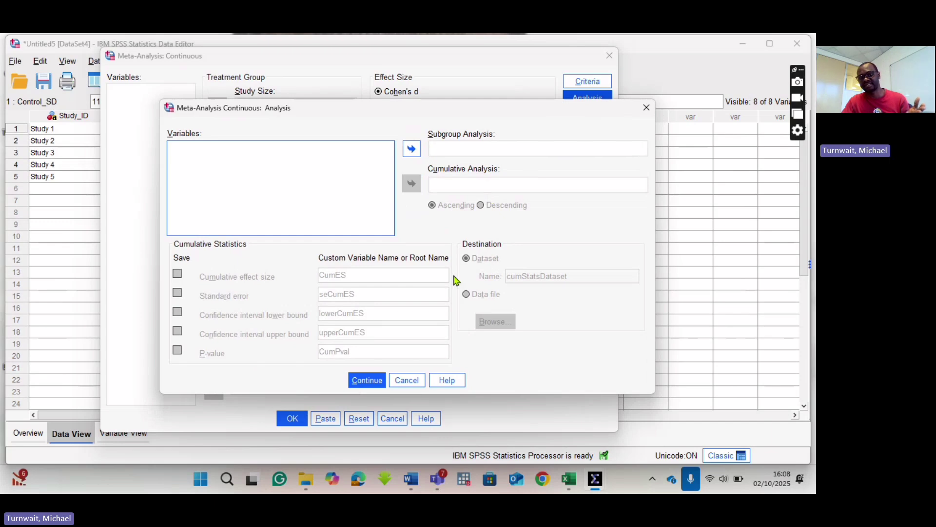
left_click(367, 379)
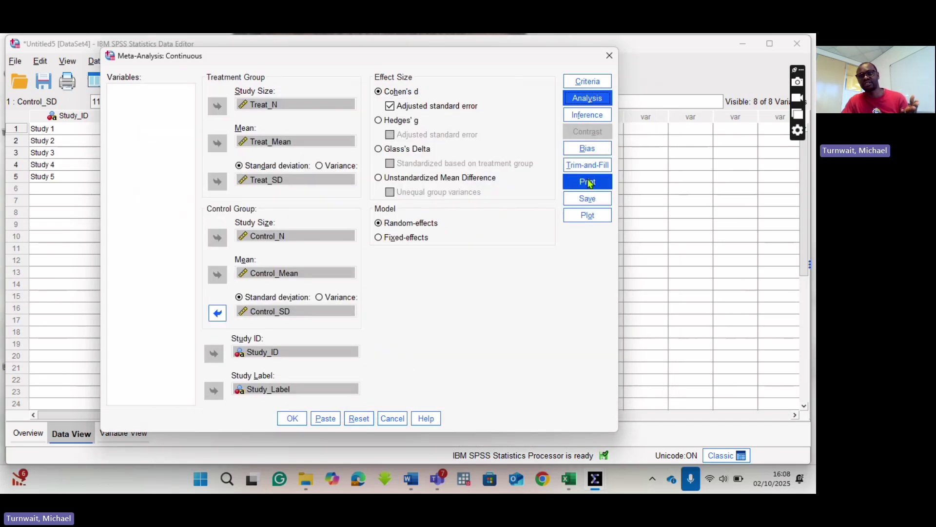
Enable Egger's regression-based test for publication bias, with the intercept included and statistics based on the t-distribution.
left_click(585, 151)
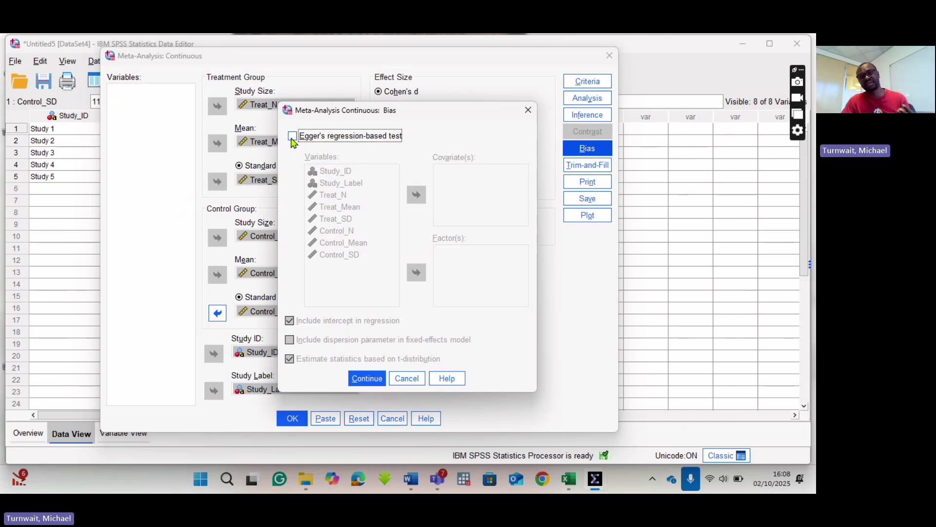
left_click(292, 138)
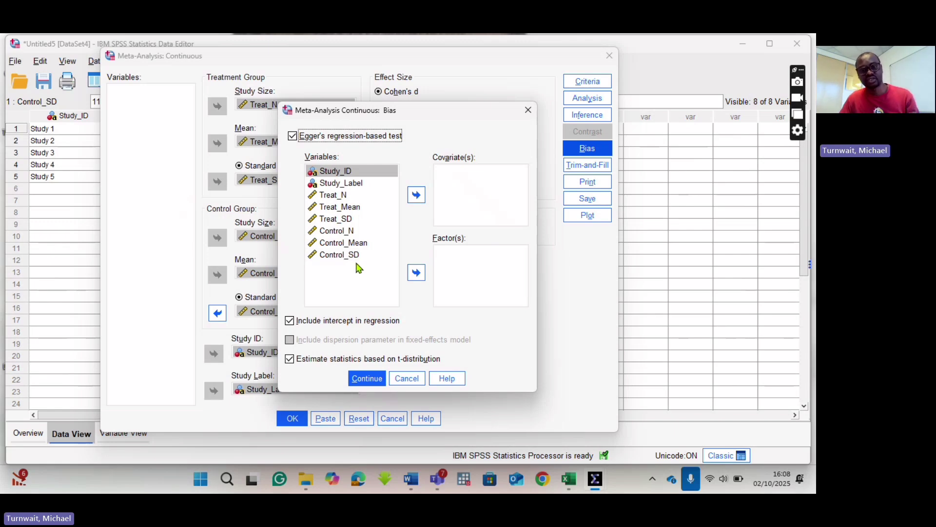
left_click(367, 378)
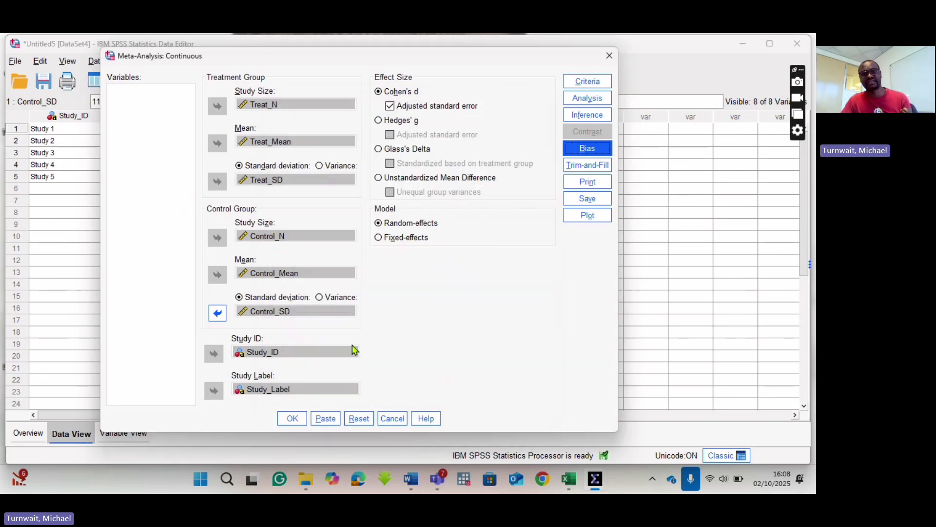
Enable trim-and-fill estimation of the number of missing studies with the default random-effects REML estimator and linear method.
left_click(585, 166)
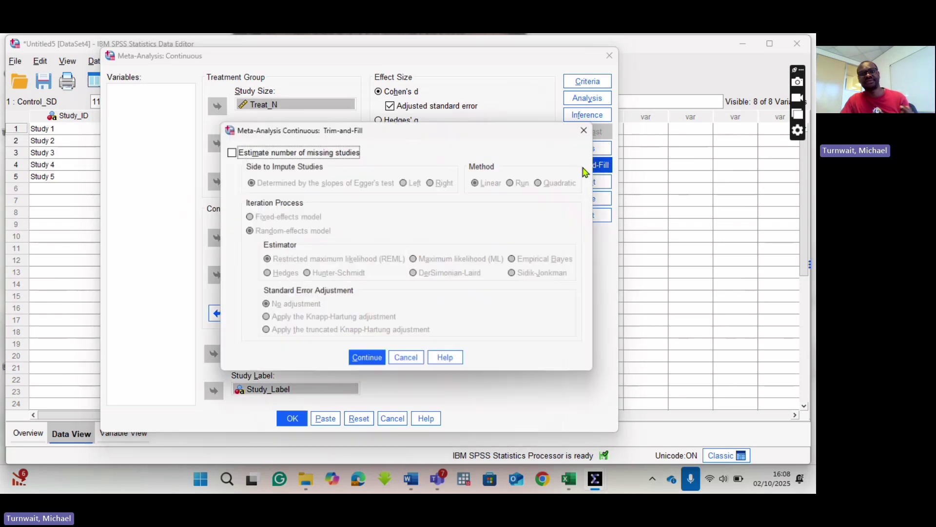
left_click(229, 151)
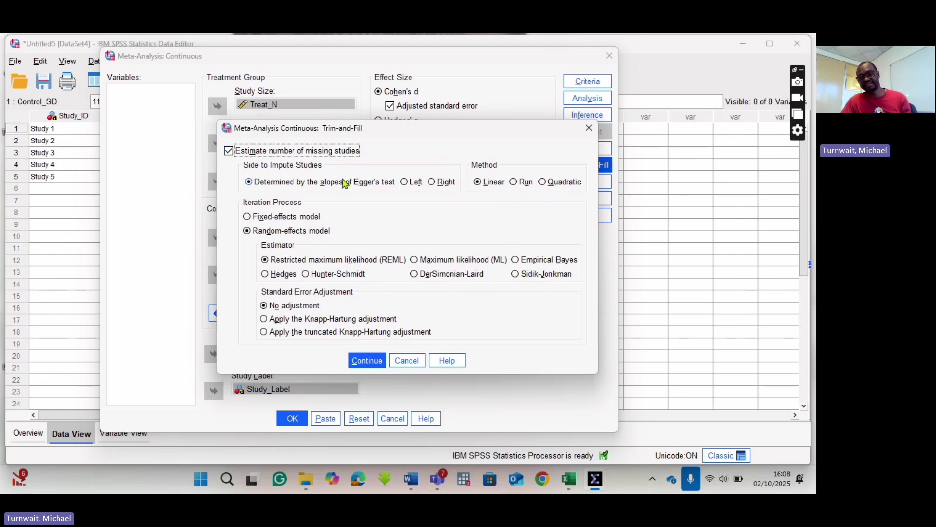
left_click(367, 361)
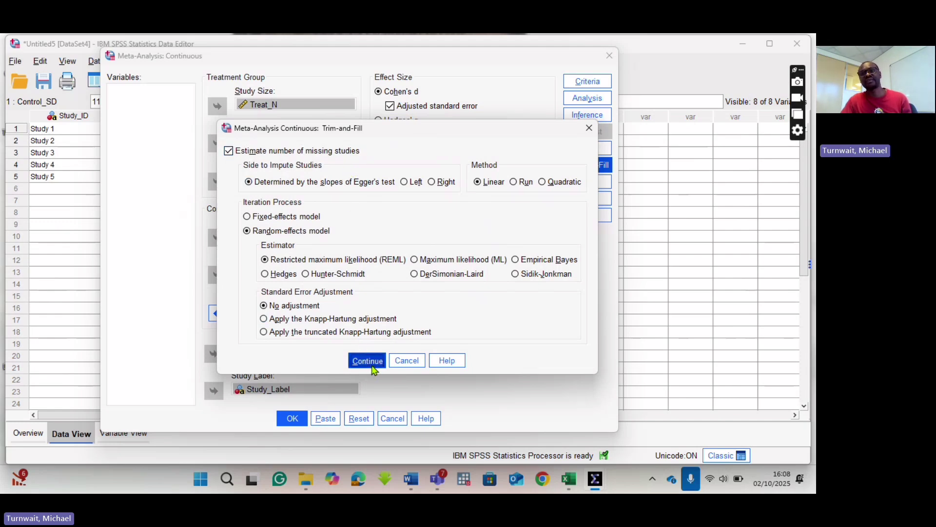
Include the test of homogeneity, heterogeneity measures and individual study effect sizes in the output, leaving the save options at their defaults.
left_click(585, 185)
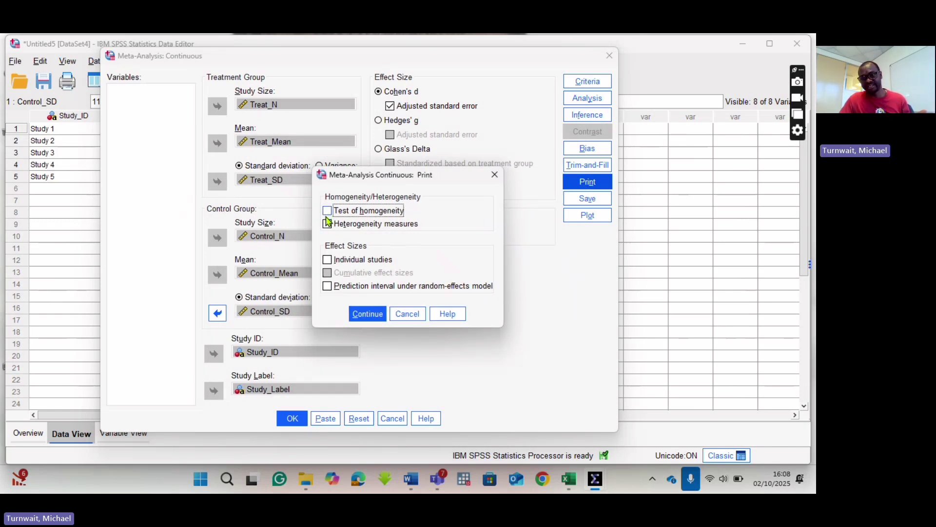
left_click(327, 224)
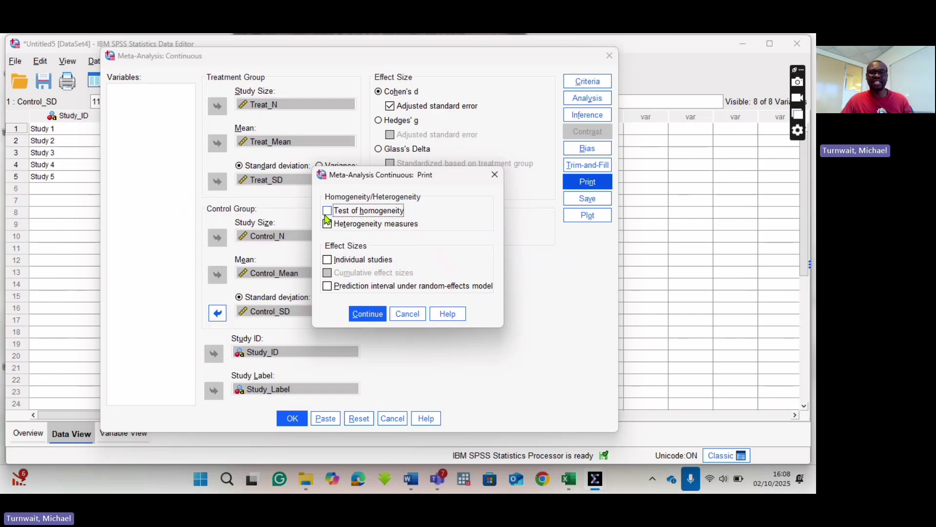
left_click(326, 224)
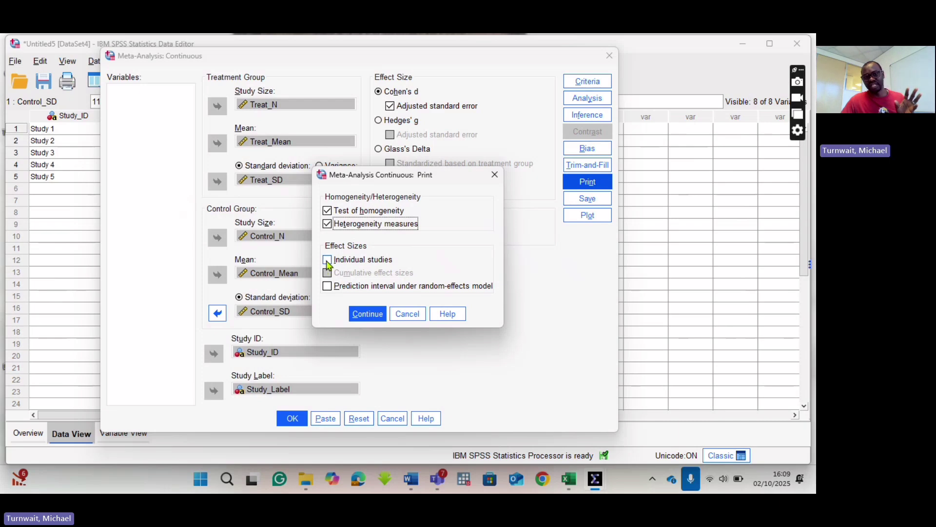
left_click(327, 259)
left_click(370, 322)
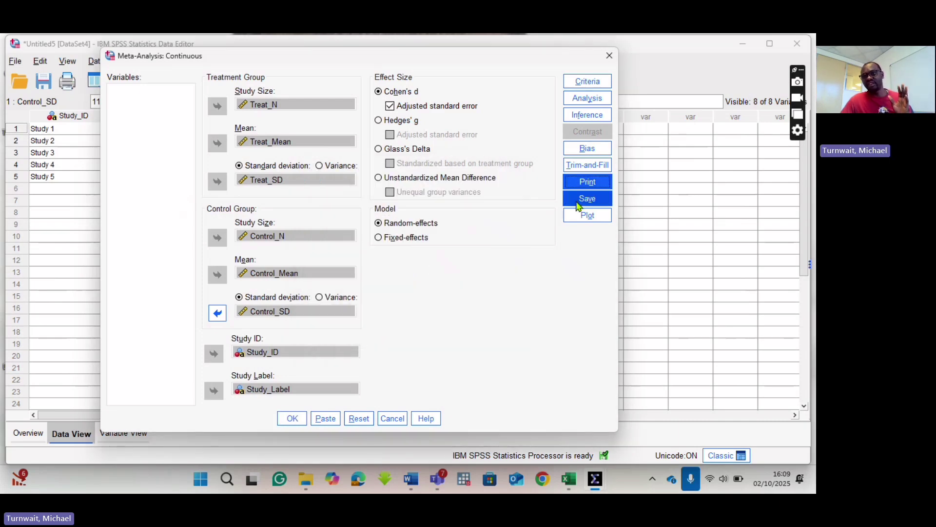
left_click(578, 206)
left_click(378, 347)
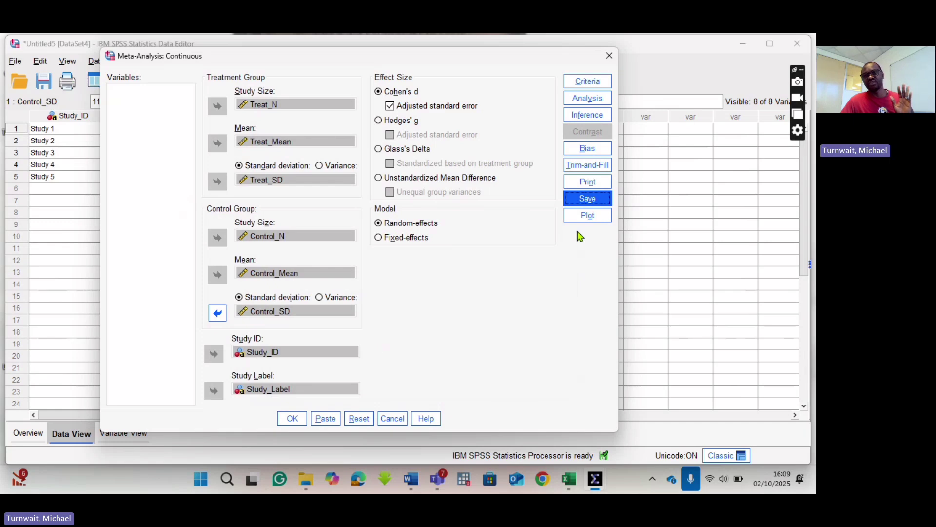
Request a forest plot with columns for effect size, standard error, confidence interval limits, p-value and weight.
left_click(588, 215)
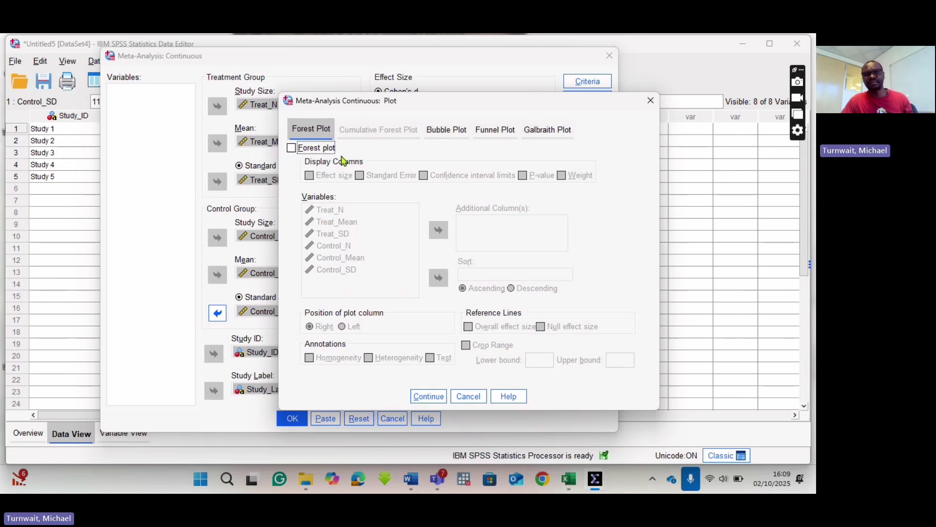
left_click(304, 133)
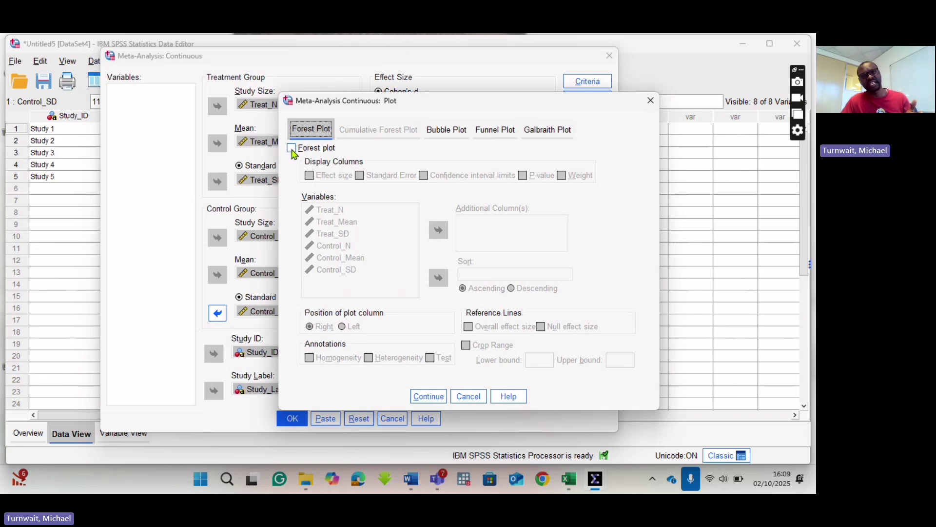
left_click(292, 150)
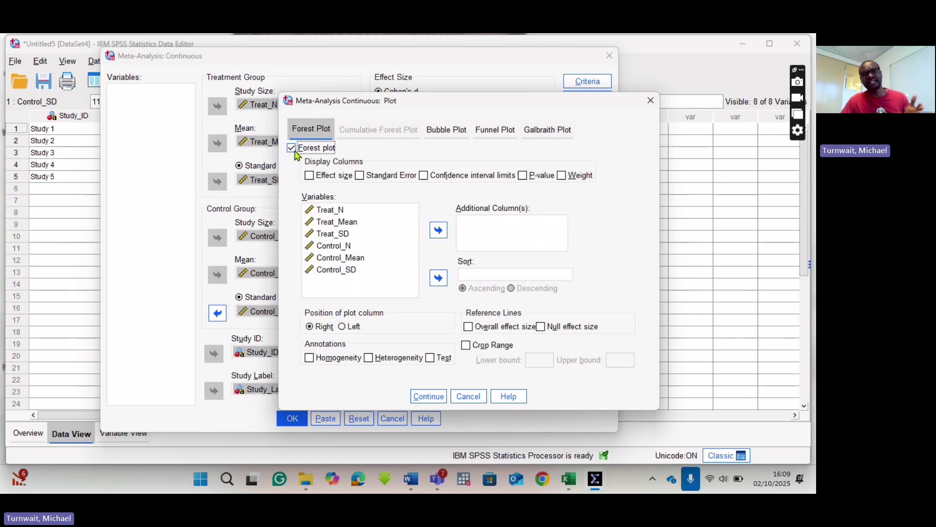
left_click(310, 178)
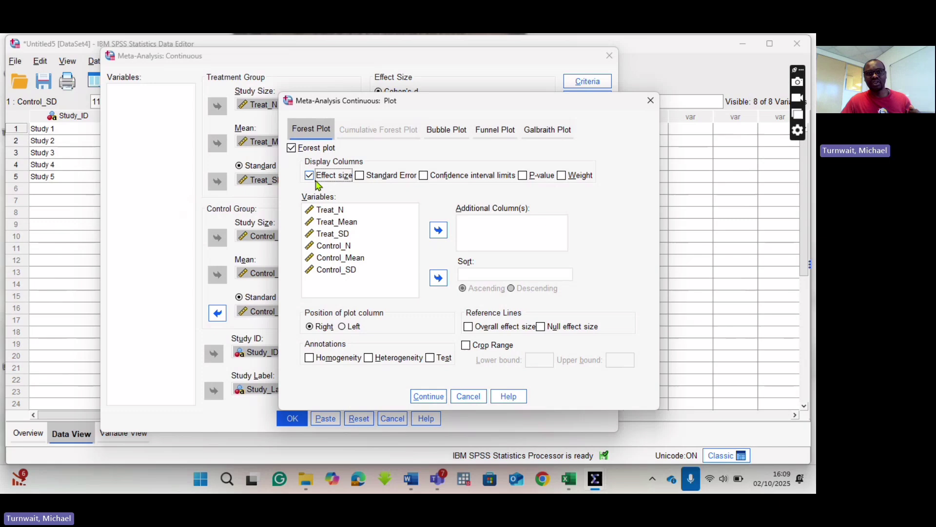
left_click(360, 176)
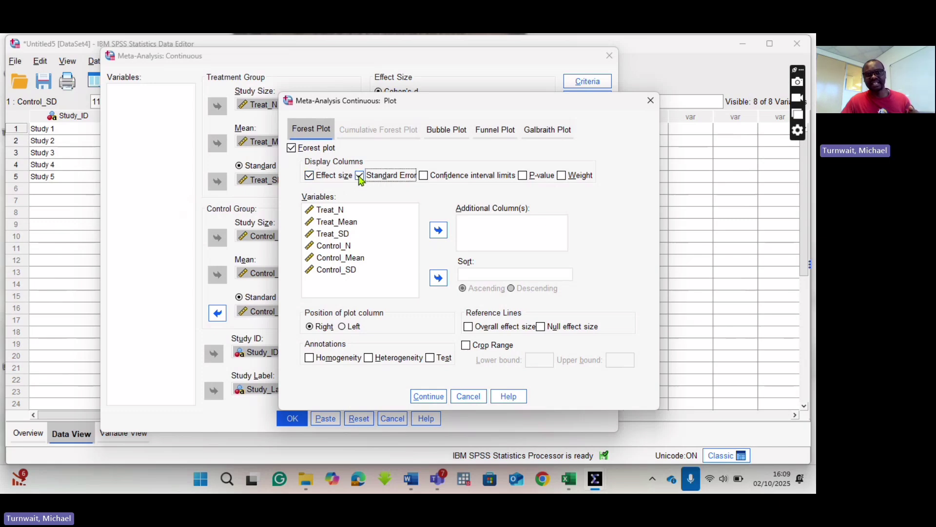
left_click(424, 178)
left_click(524, 177)
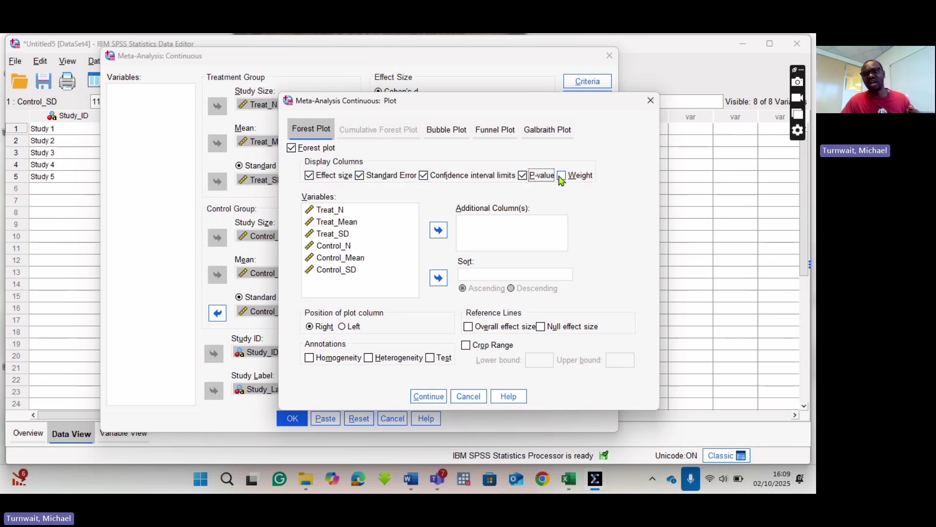
left_click(562, 177)
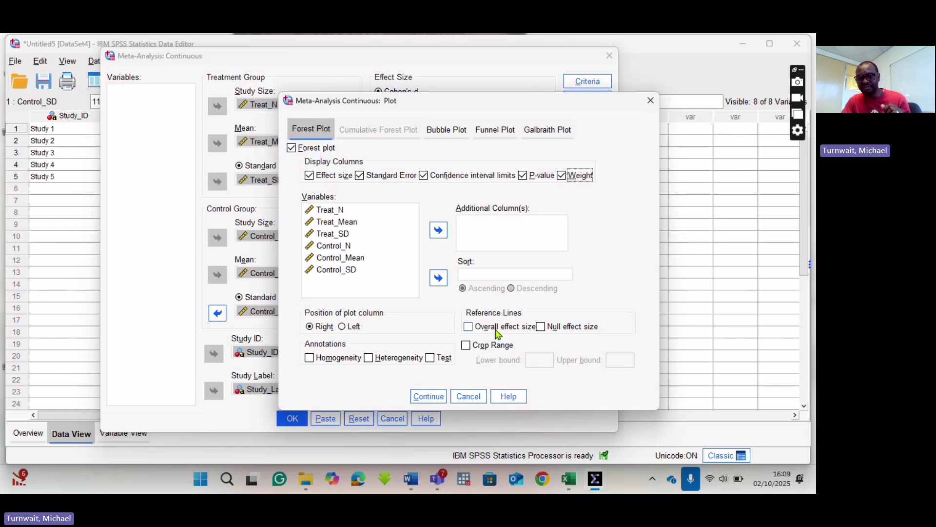
Add reference lines for the overall effect size and the null effect size to the forest plot.
left_click(469, 329)
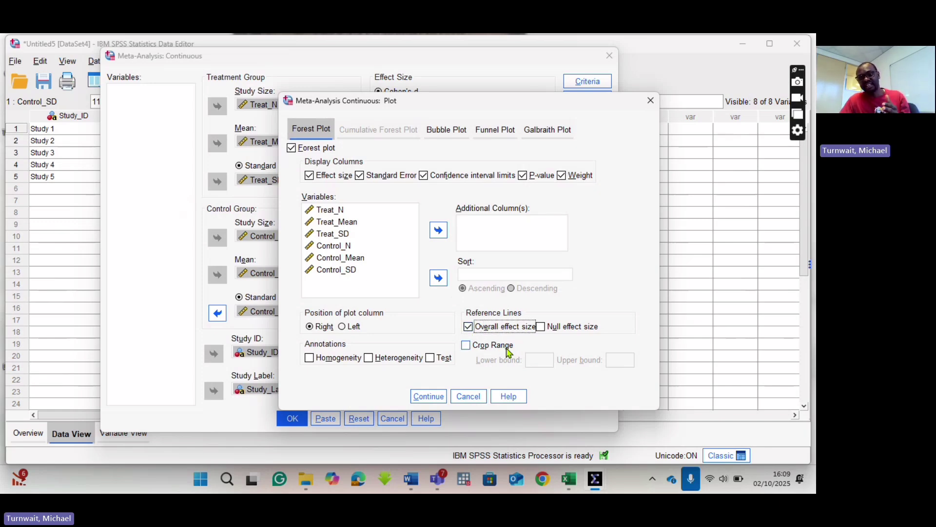
left_click(541, 328)
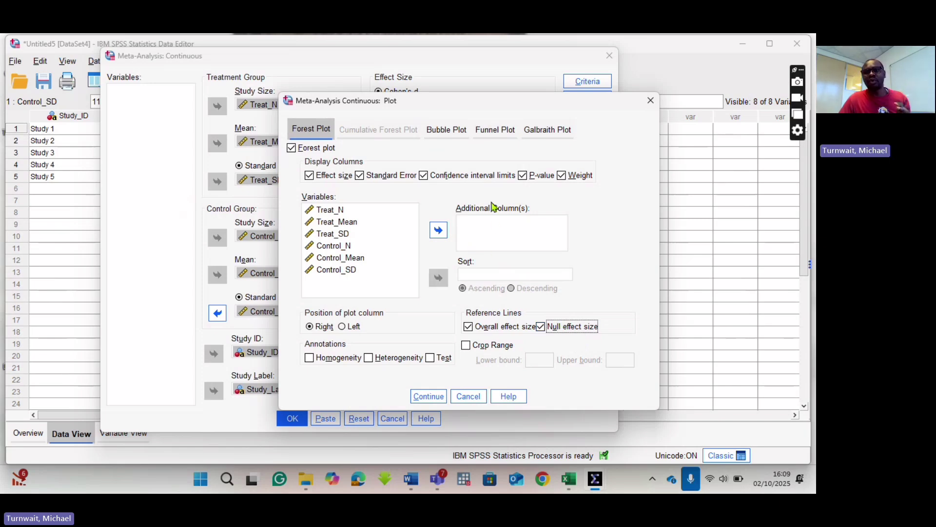
Request a funnel plot with standard error on the y-axis and Study_Label as the label variable, and accept the plot settings.
left_click(492, 135)
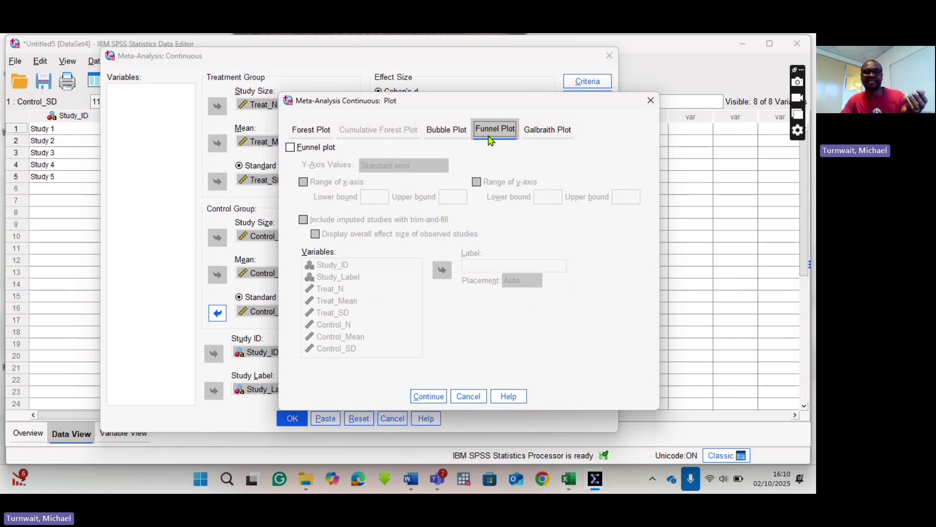
left_click(290, 149)
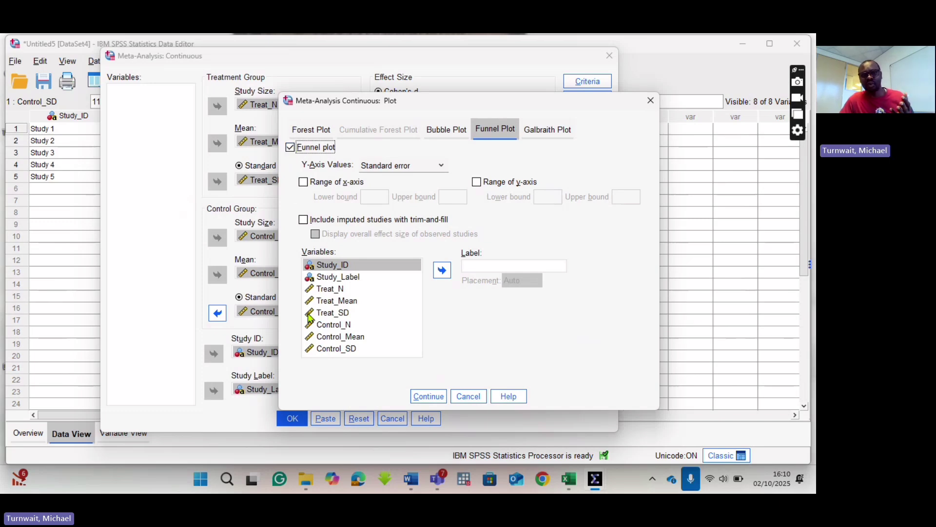
left_click(361, 281)
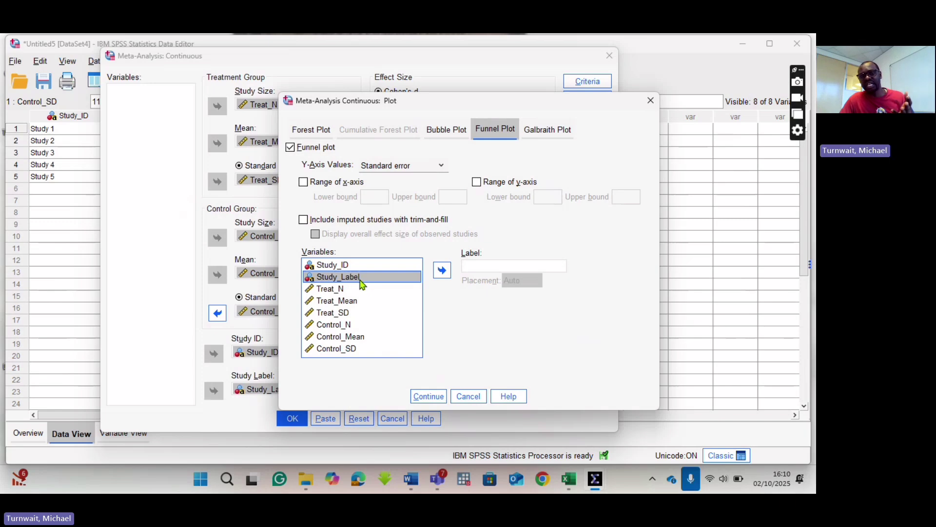
left_click(443, 273)
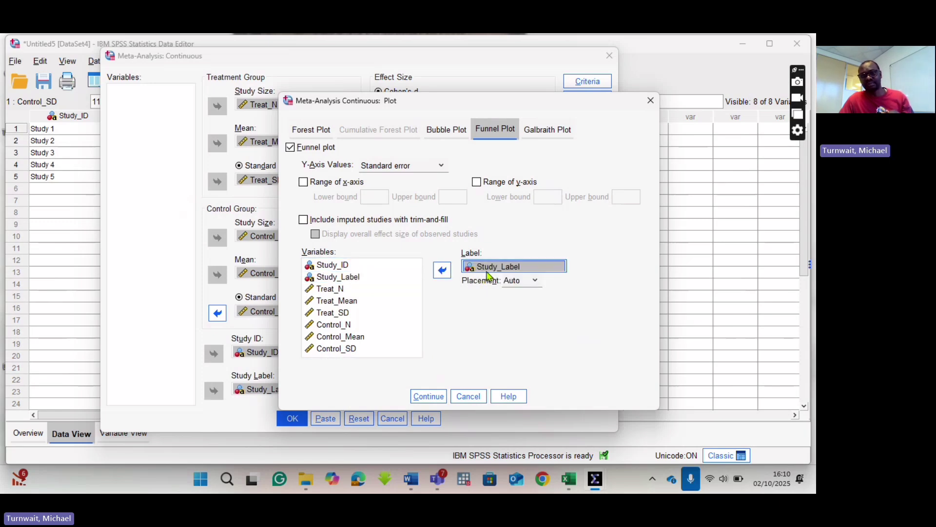
left_click(428, 396)
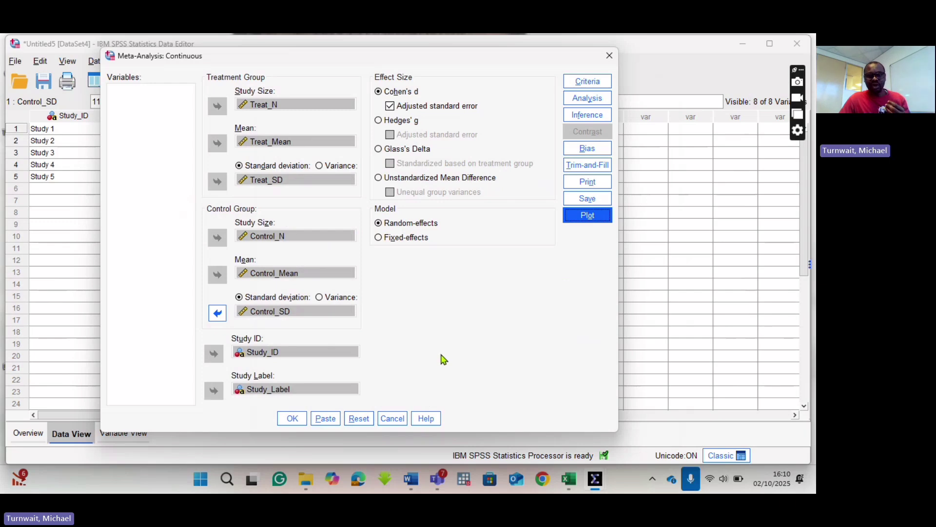
Run the meta-analysis and examine the case processing summary and effect size estimates in the maximized output window.
left_click(293, 417)
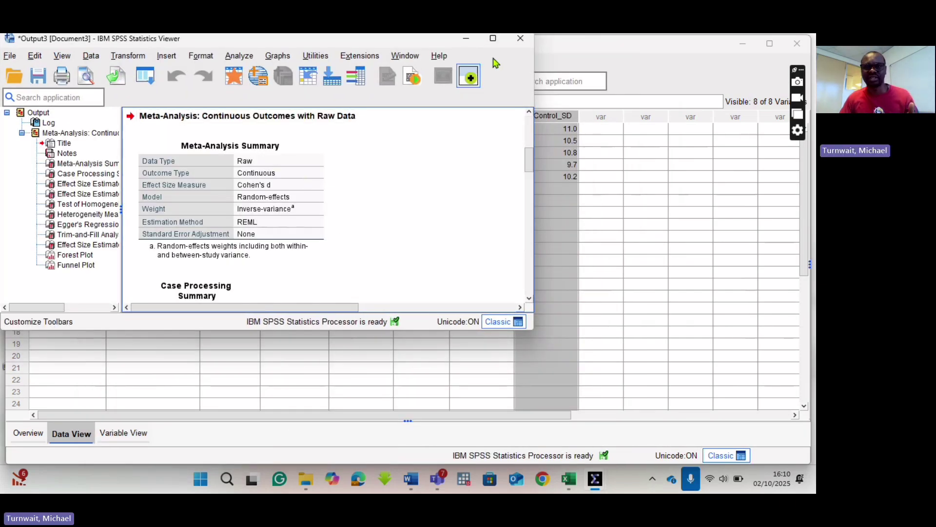
left_click(493, 39)
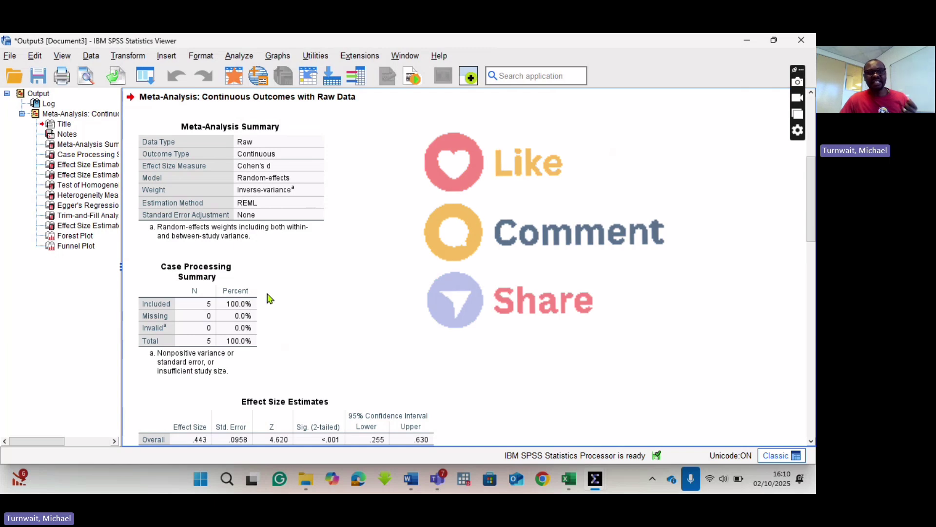
left_click(194, 292)
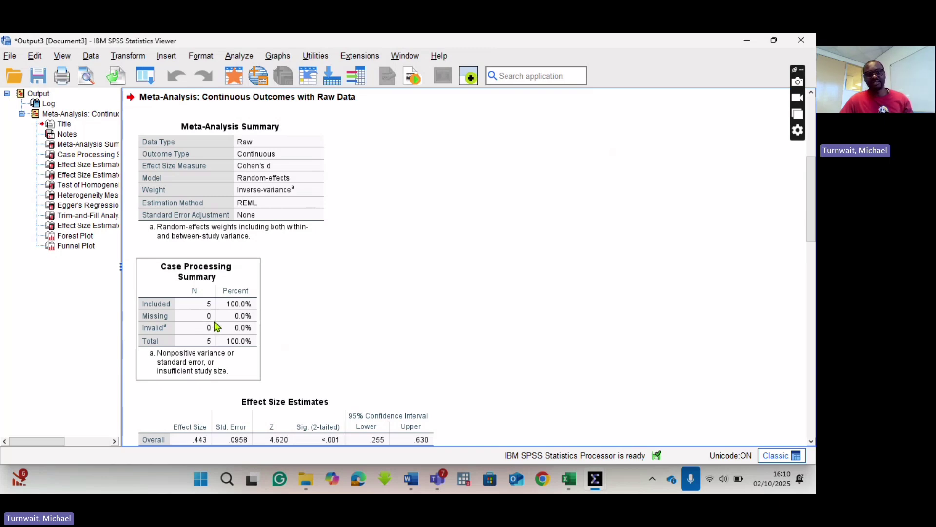
scroll(372, 343, "down", 3)
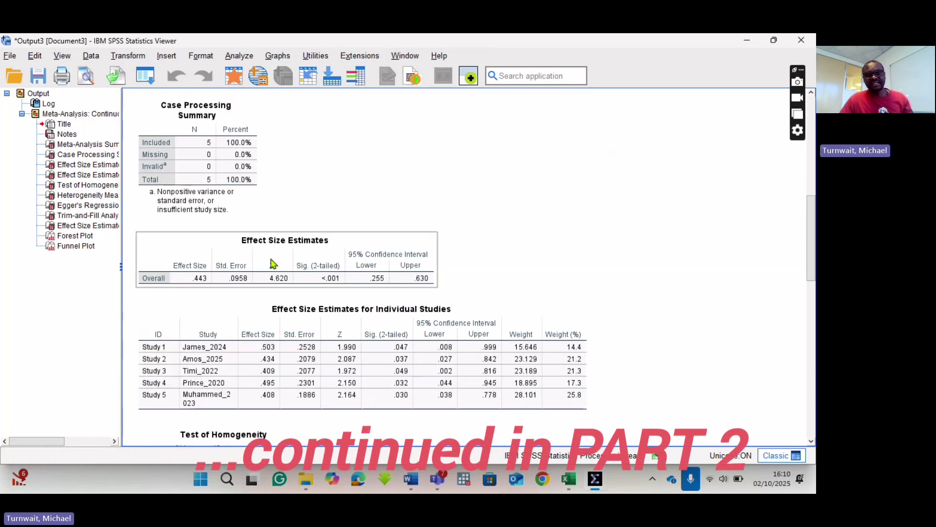